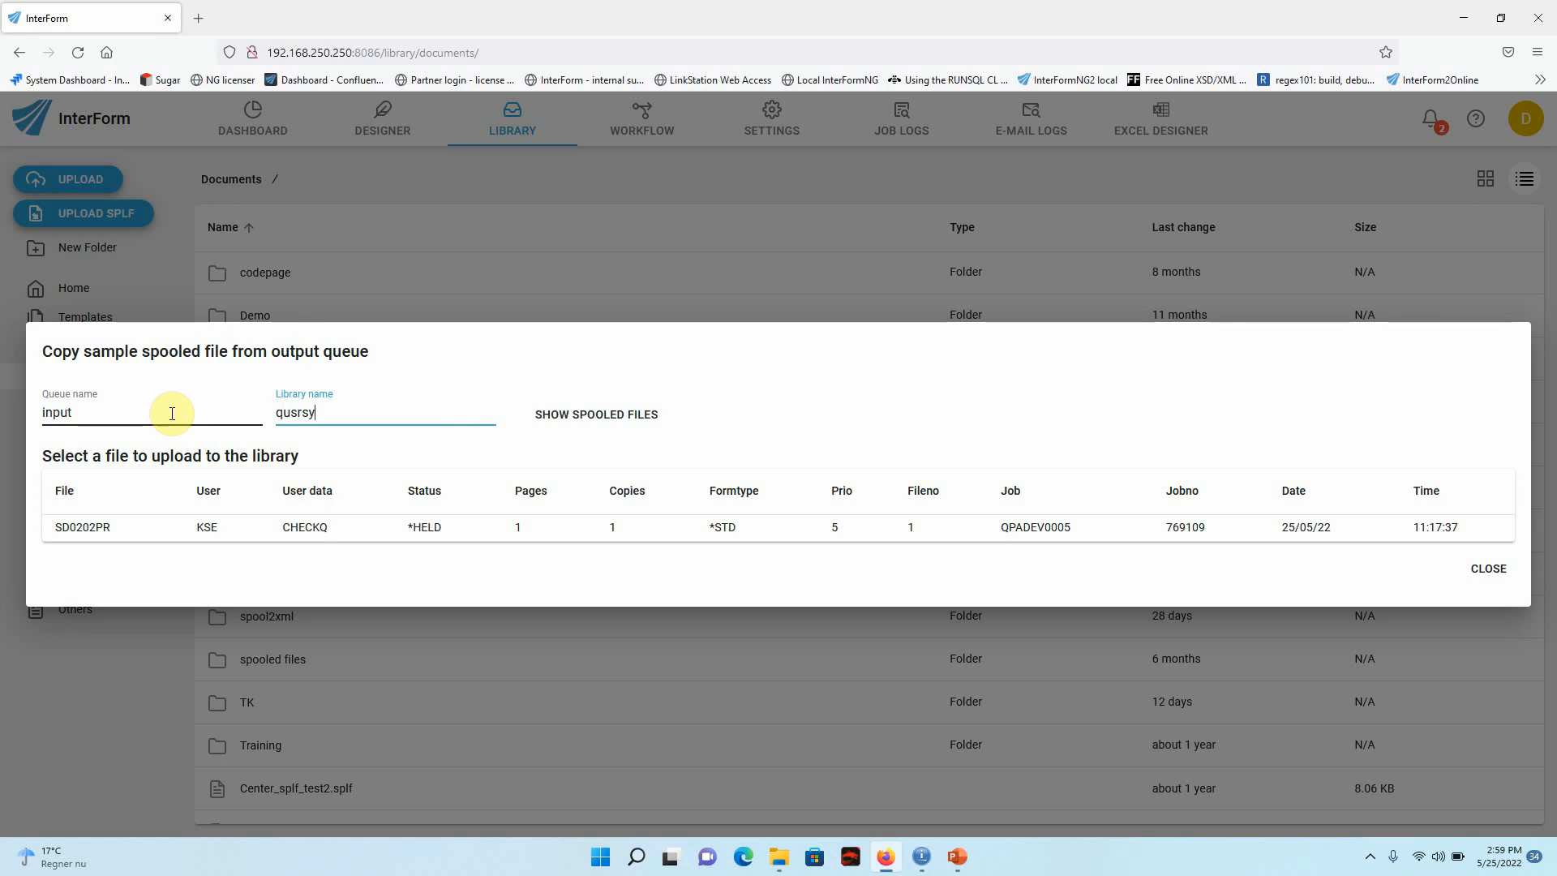
List the spooled files in queue input of library qusrsys and import QPRINT into the document library as Demo.splf.
left_click(556, 416)
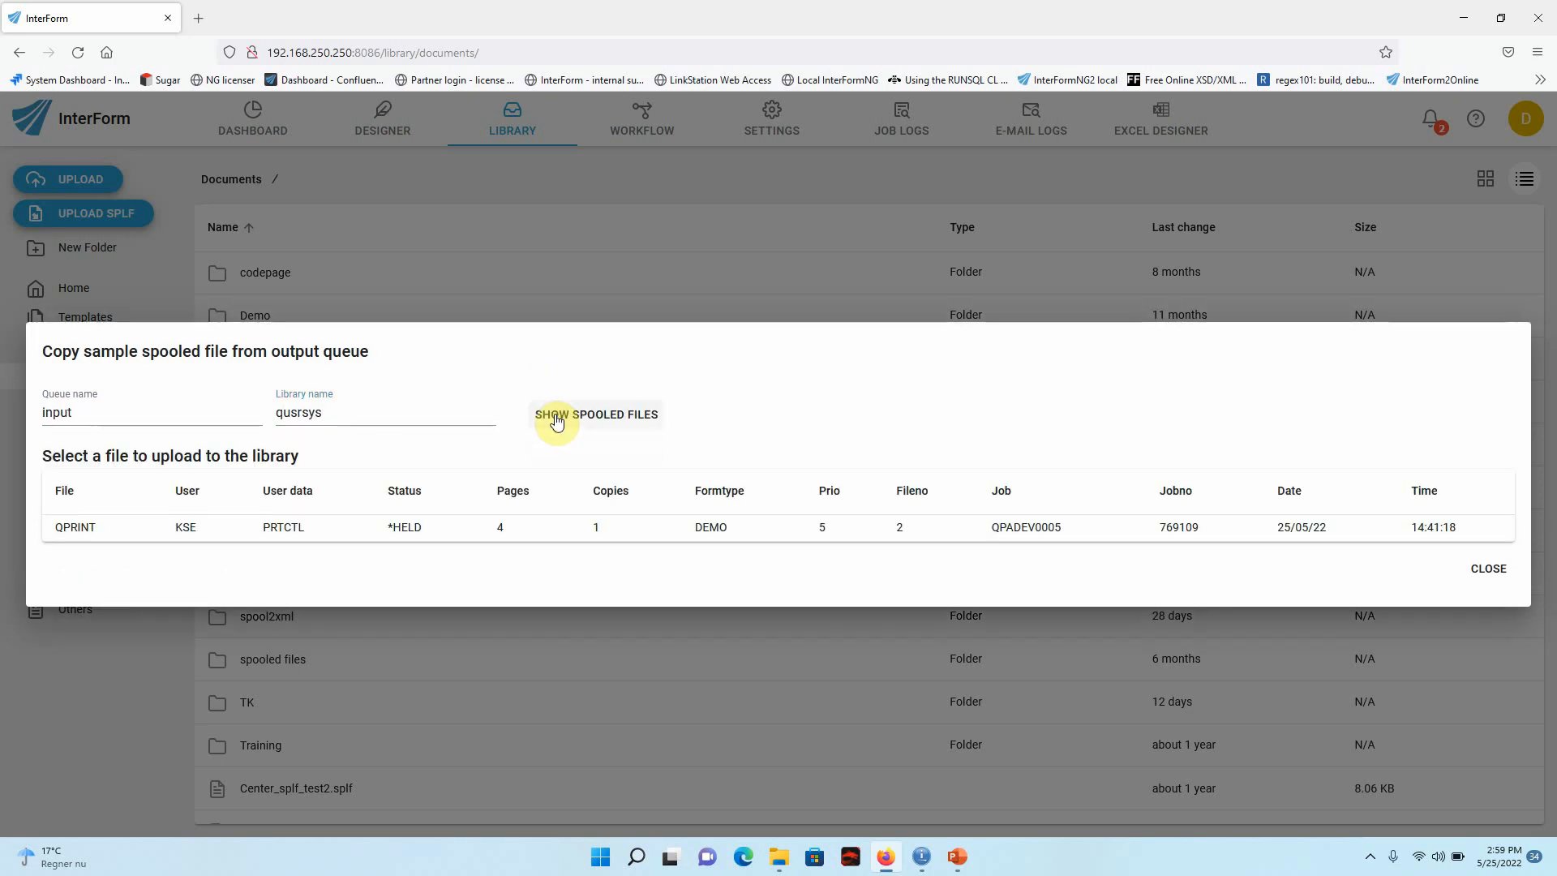
left_click(500, 532)
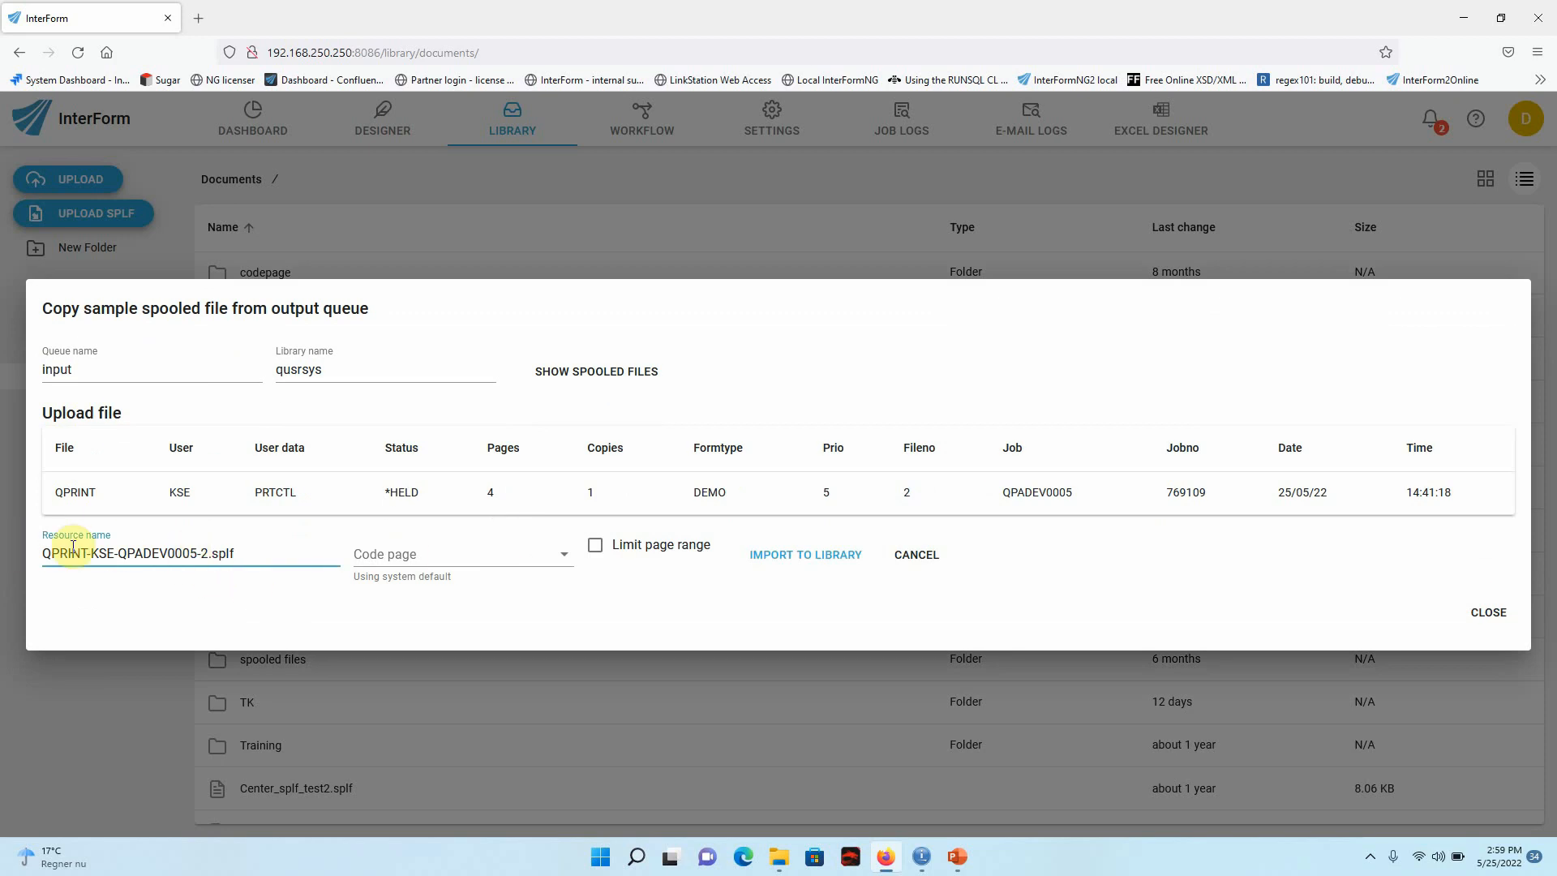
left_click_drag(208, 553, 6, 562)
type("Demo")
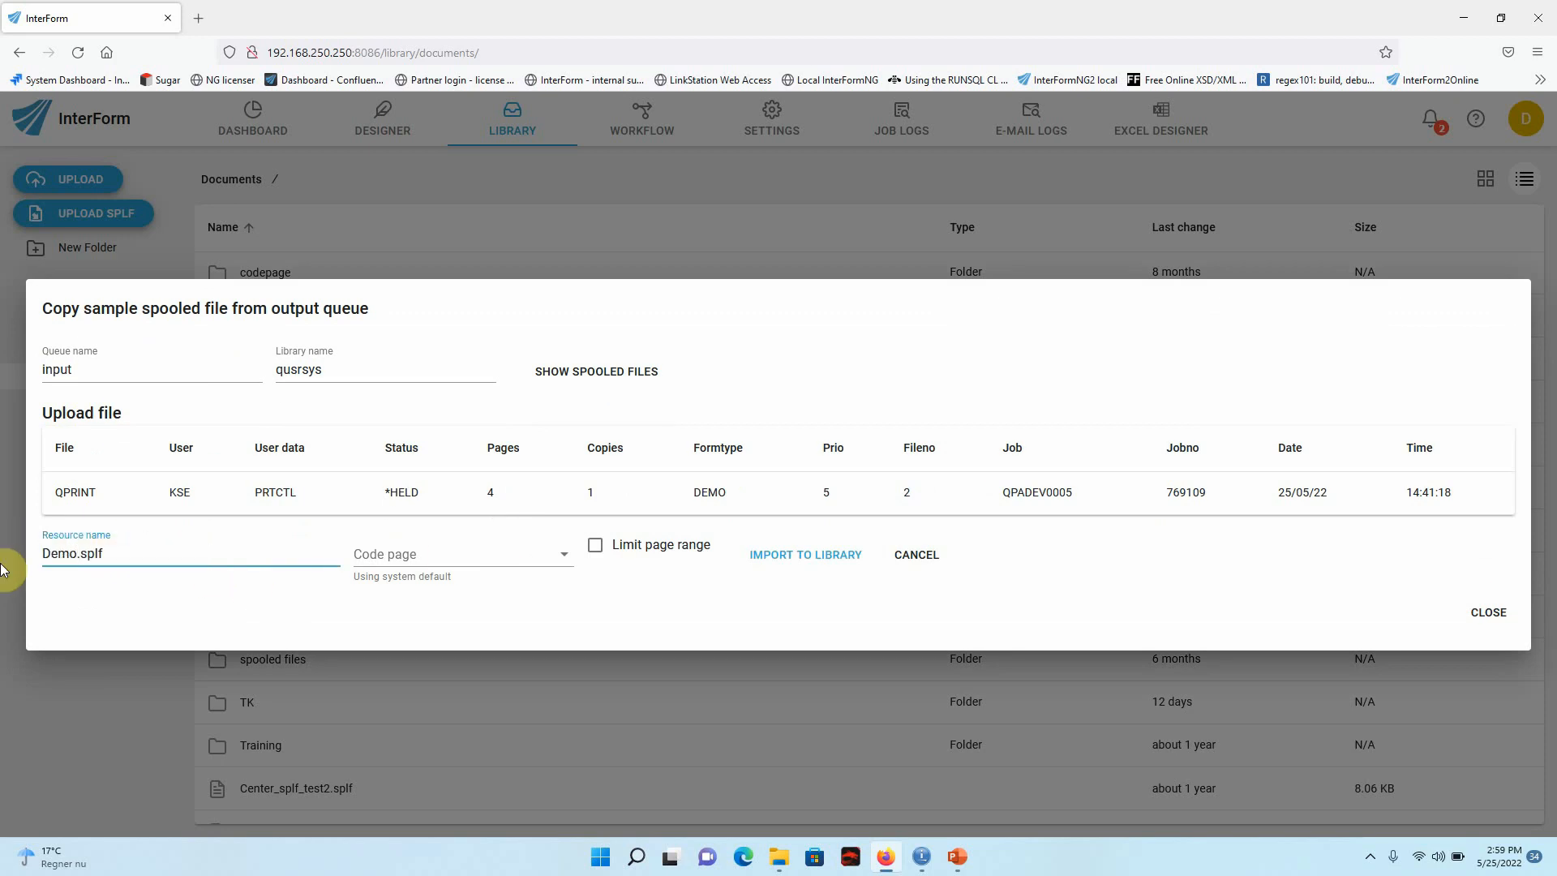
left_click(761, 556)
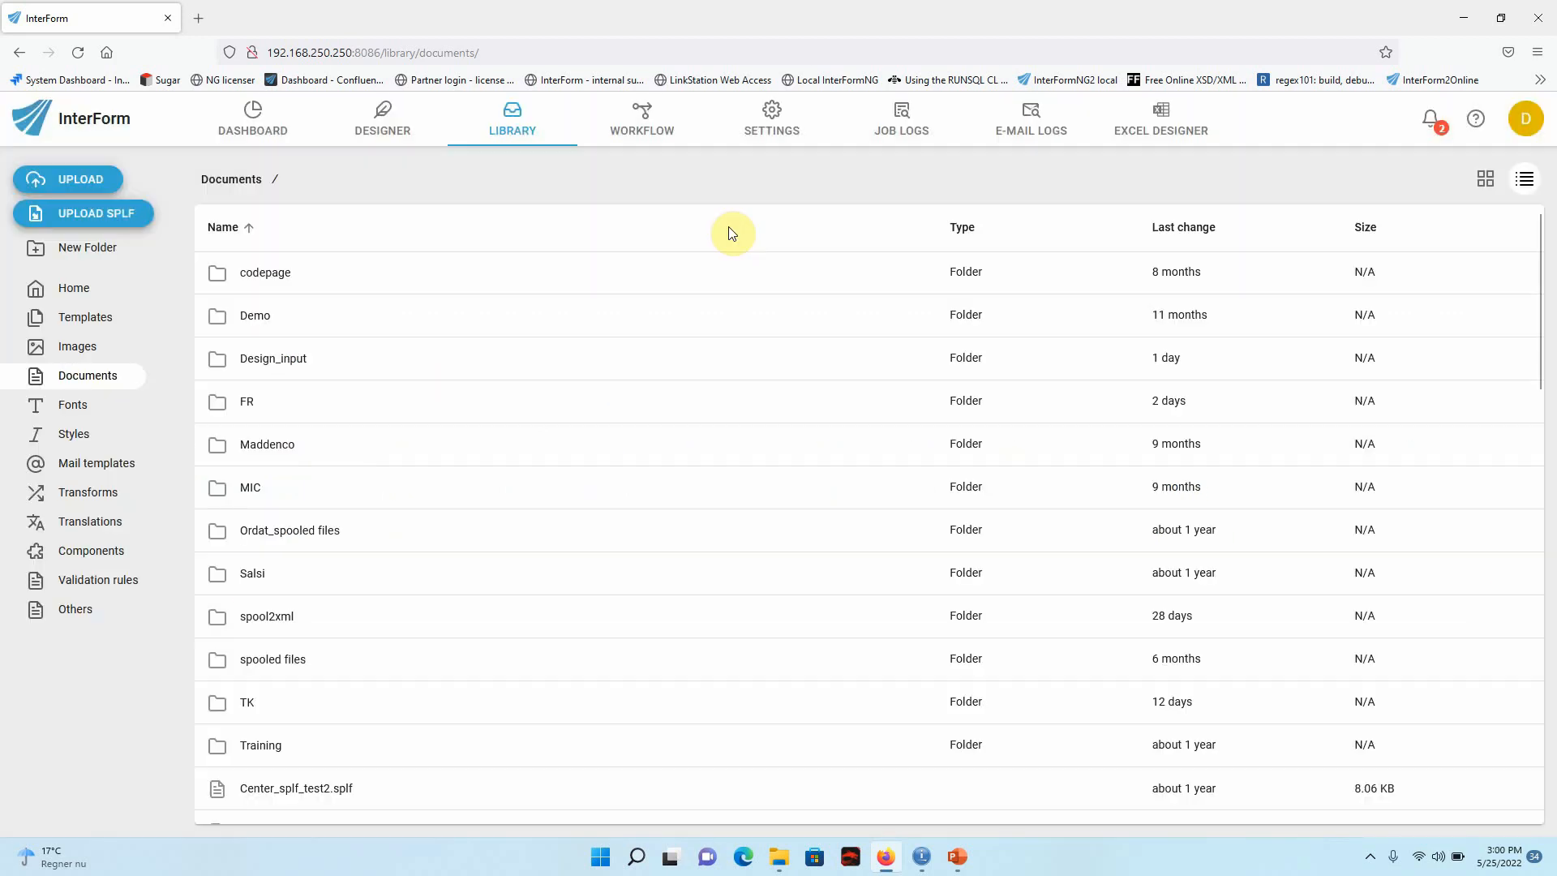
Start a new template in the designer and load Demo.splf as its sample data file.
left_click(383, 128)
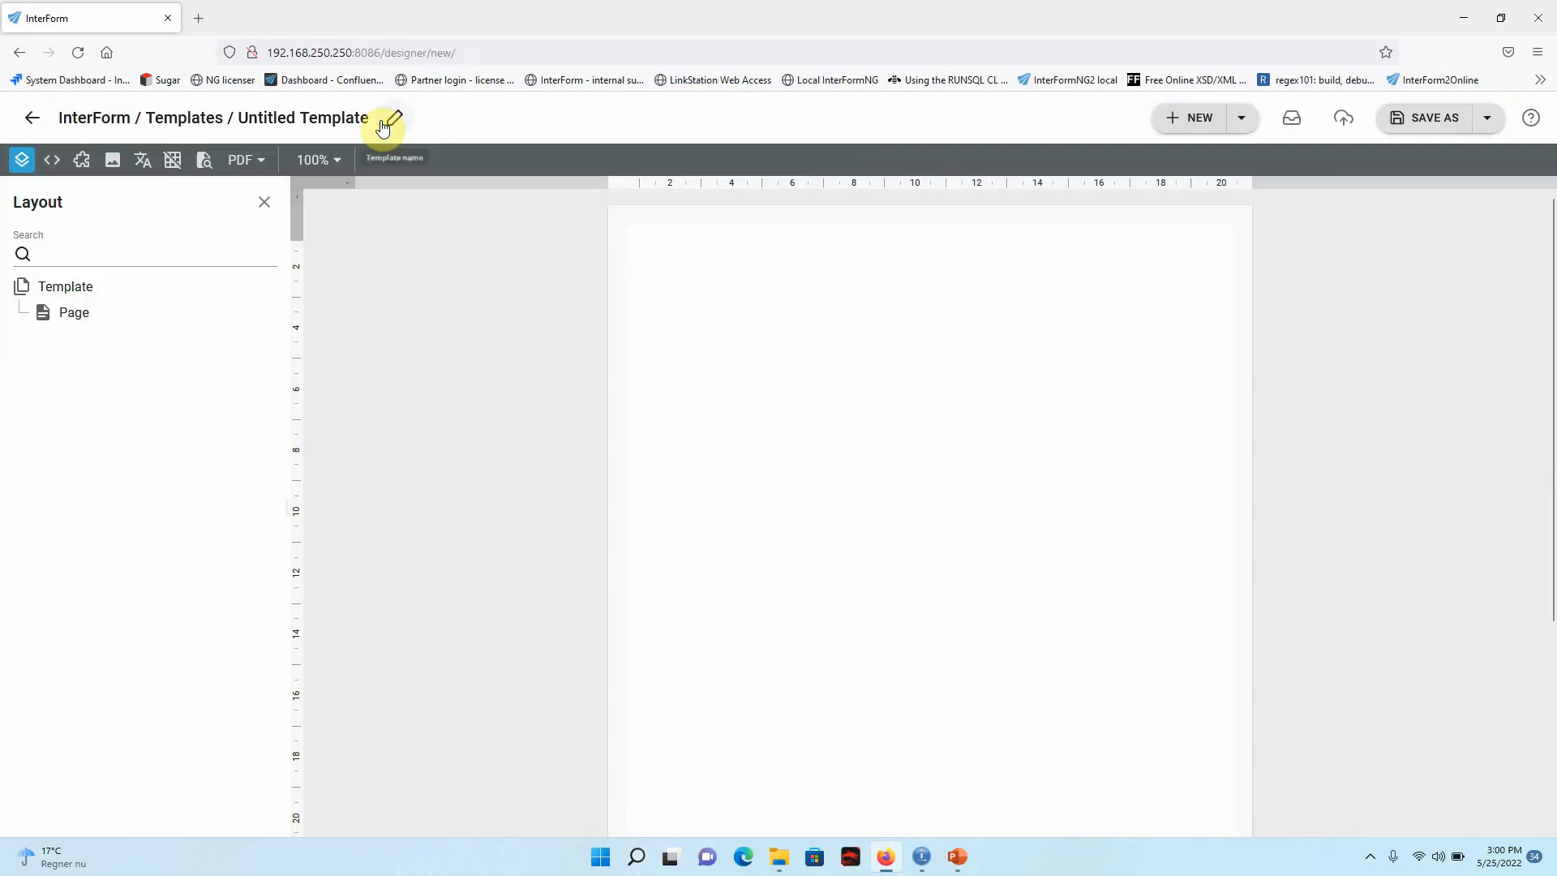
left_click(53, 164)
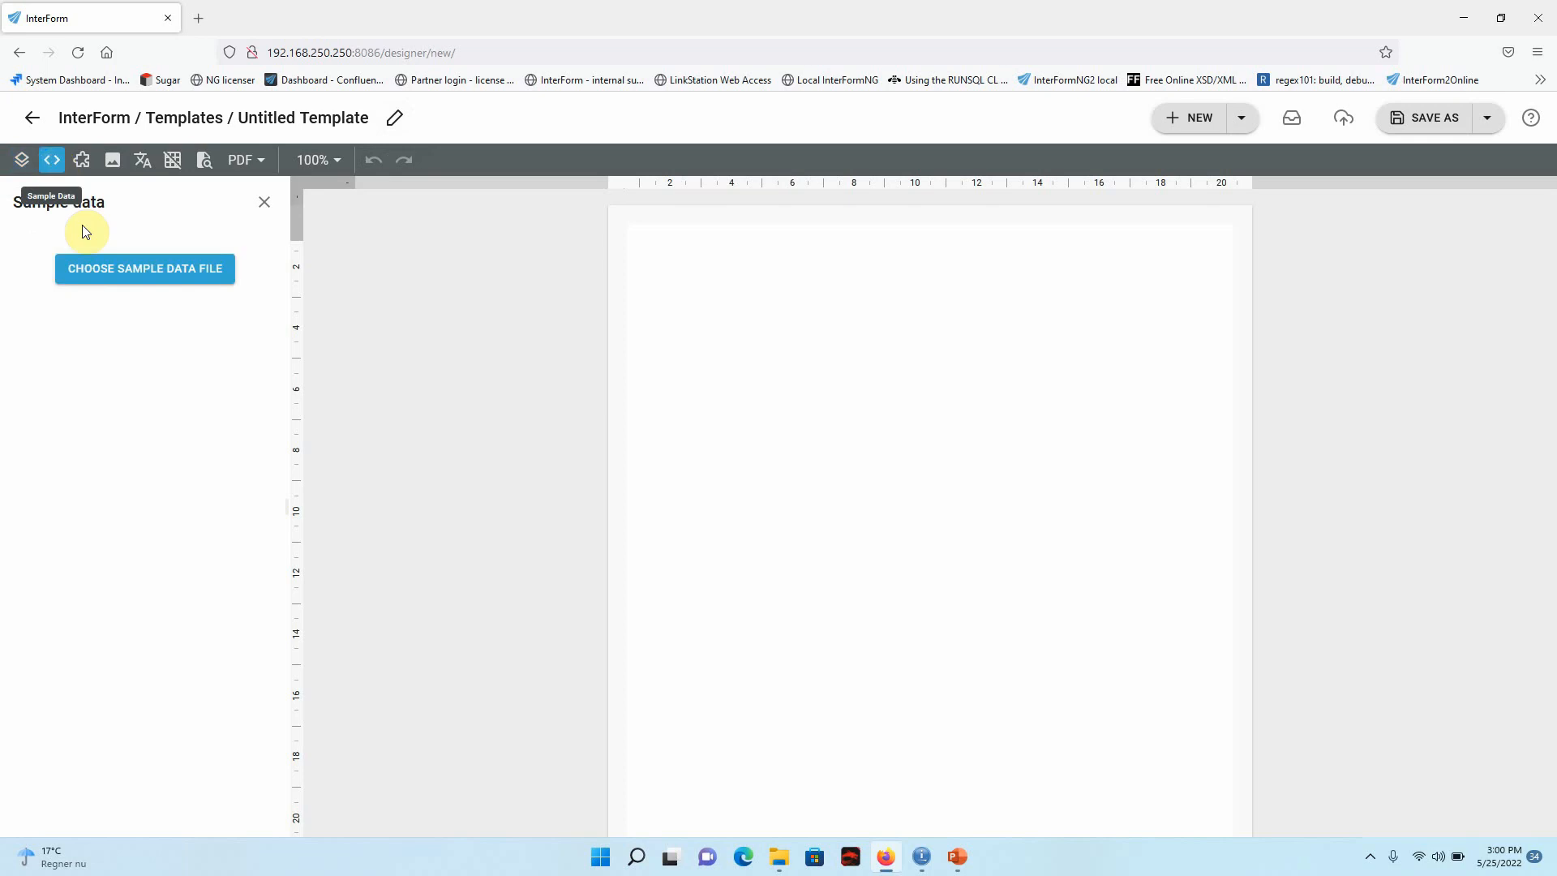
left_click(153, 273)
scroll(615, 657, "down", 5)
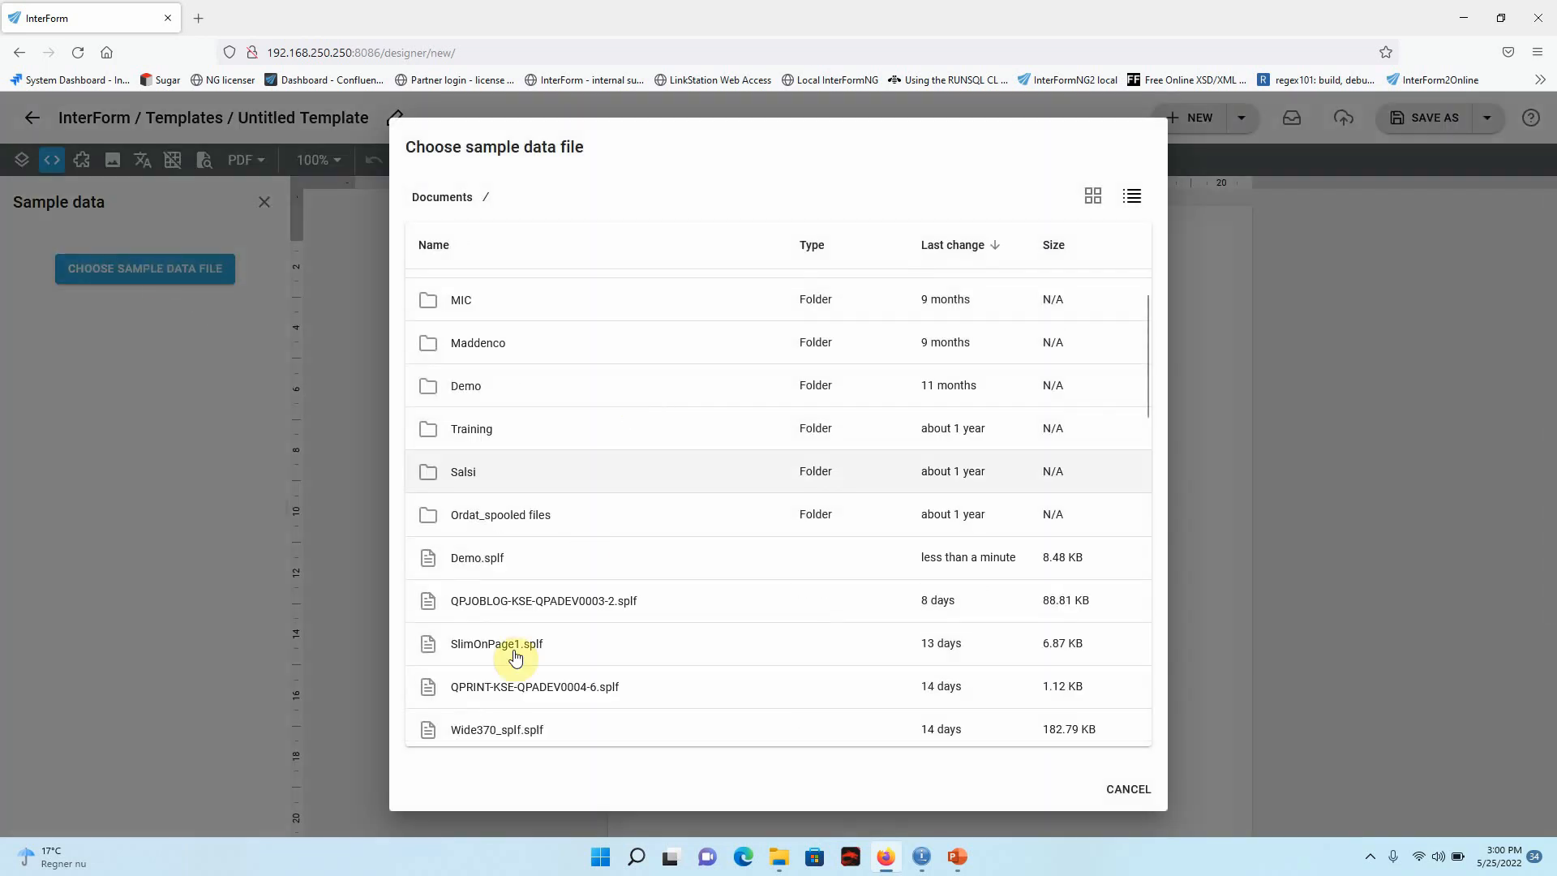
left_click(496, 559)
Add a Repeat element for each page in the spool file (//page) and nest the template's Page inside it.
left_click(25, 162)
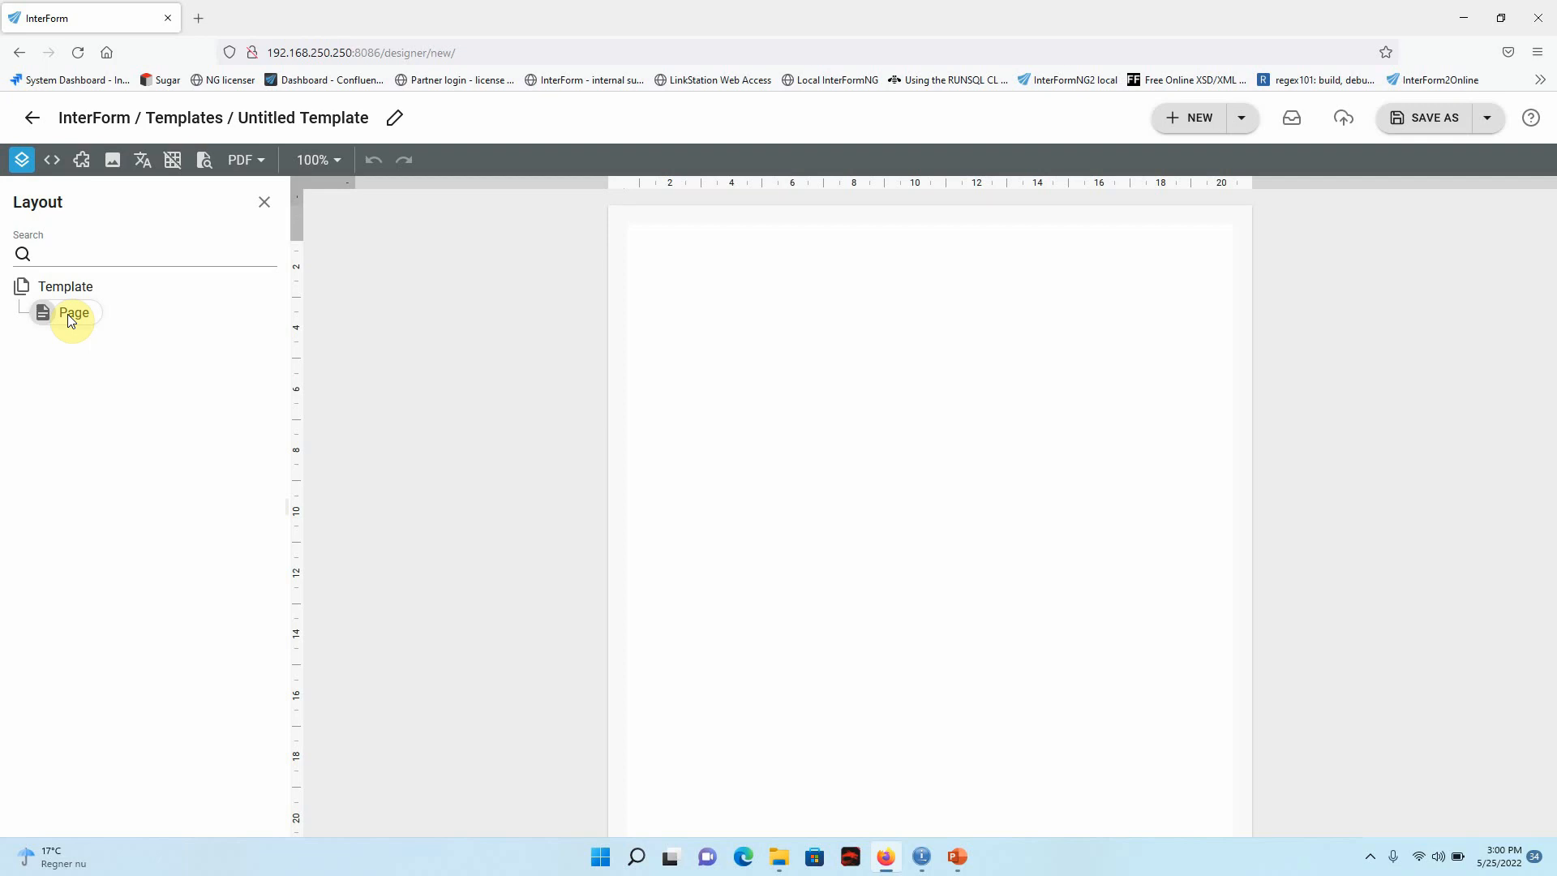
left_click(71, 316)
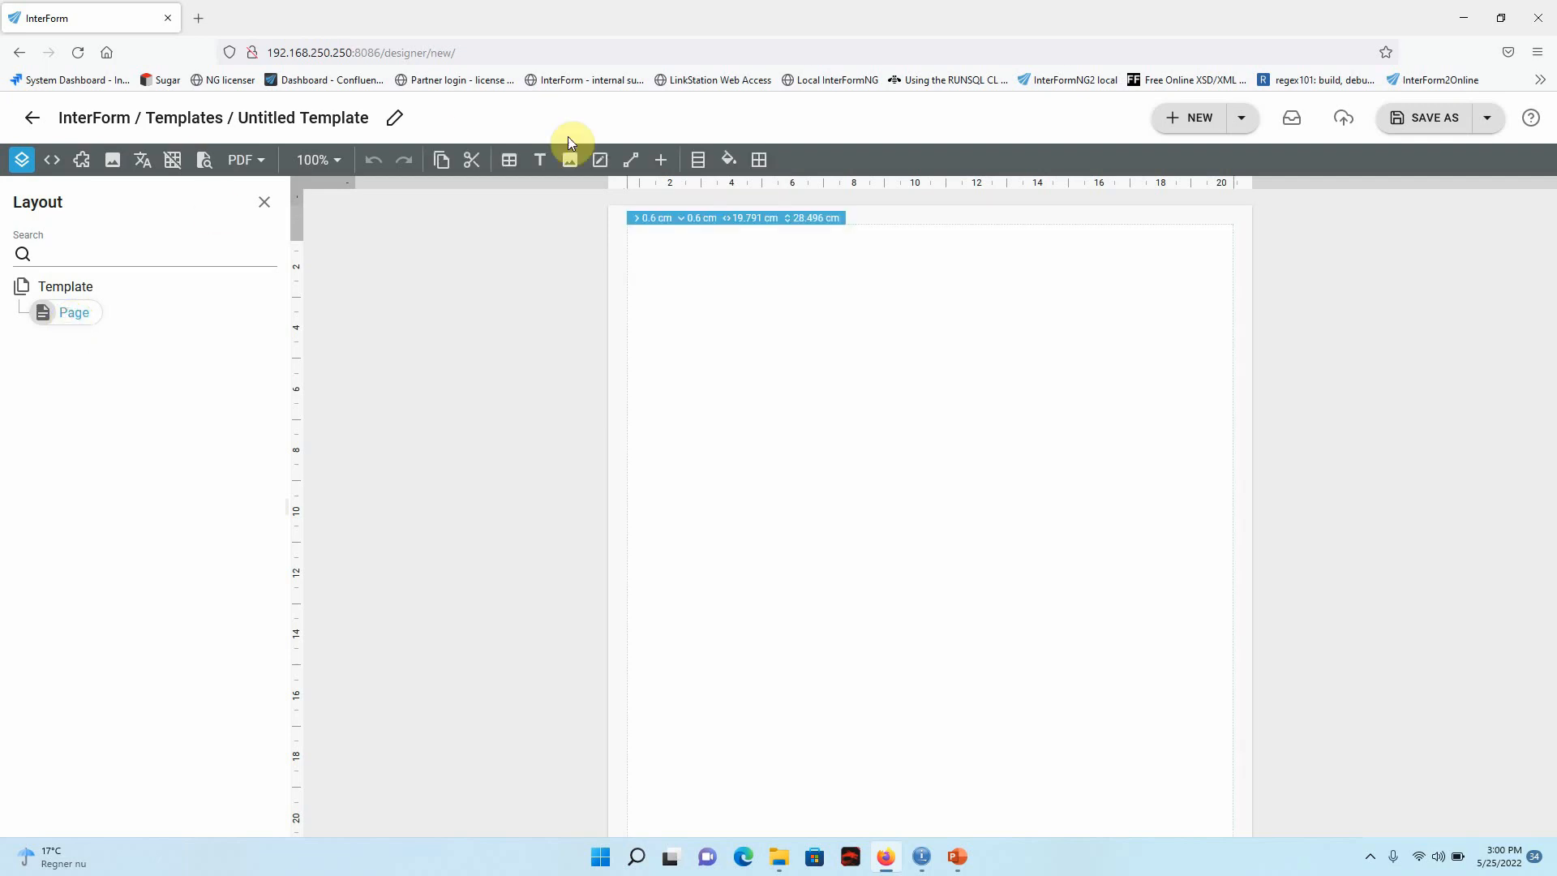
left_click(662, 161)
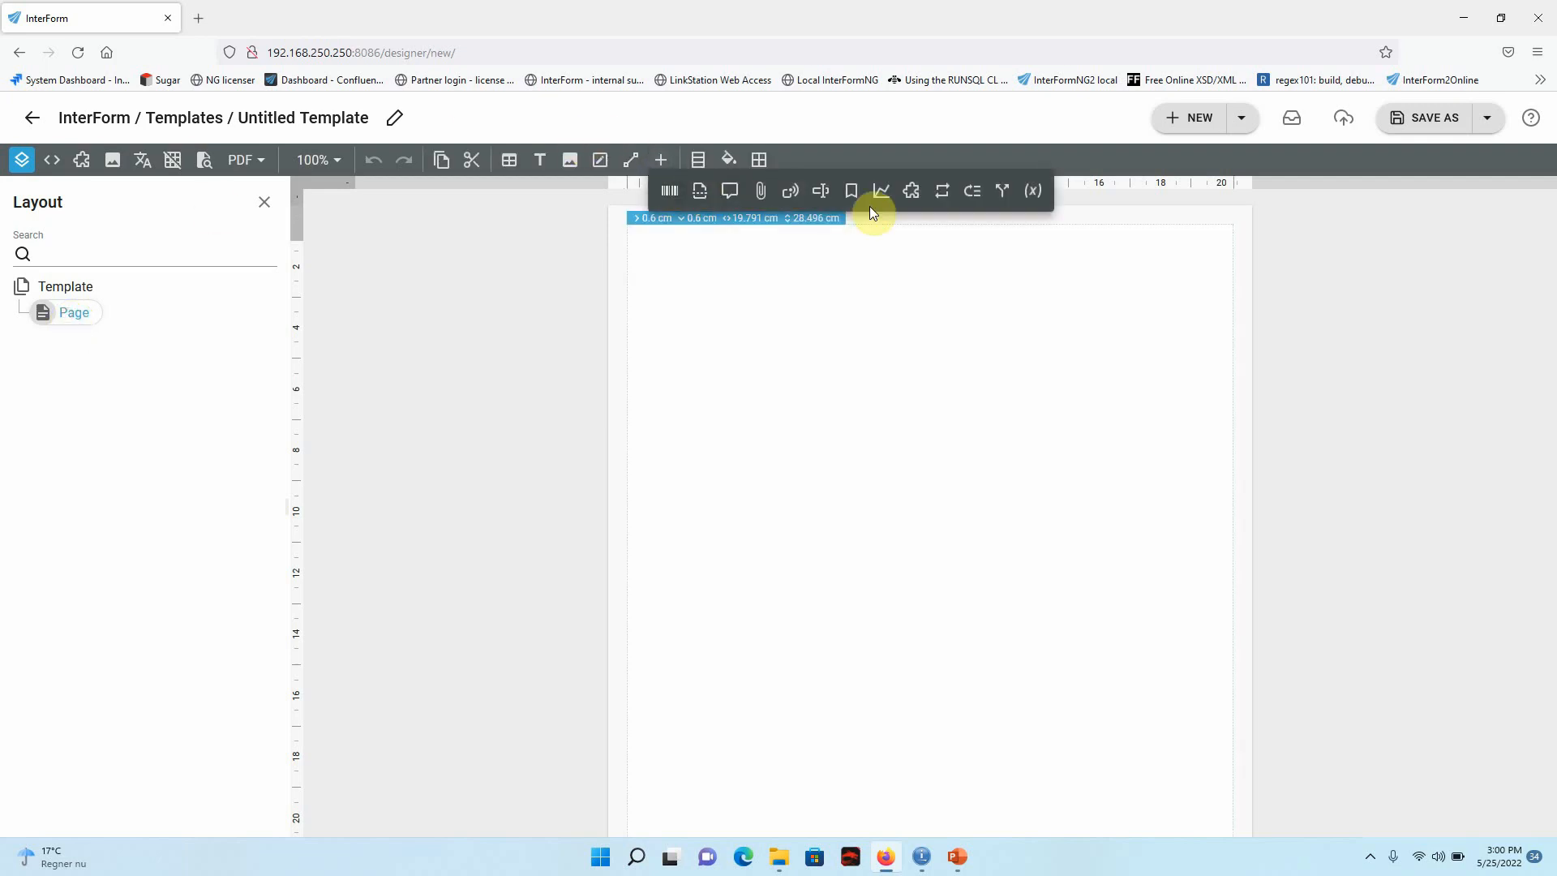
left_click(940, 190)
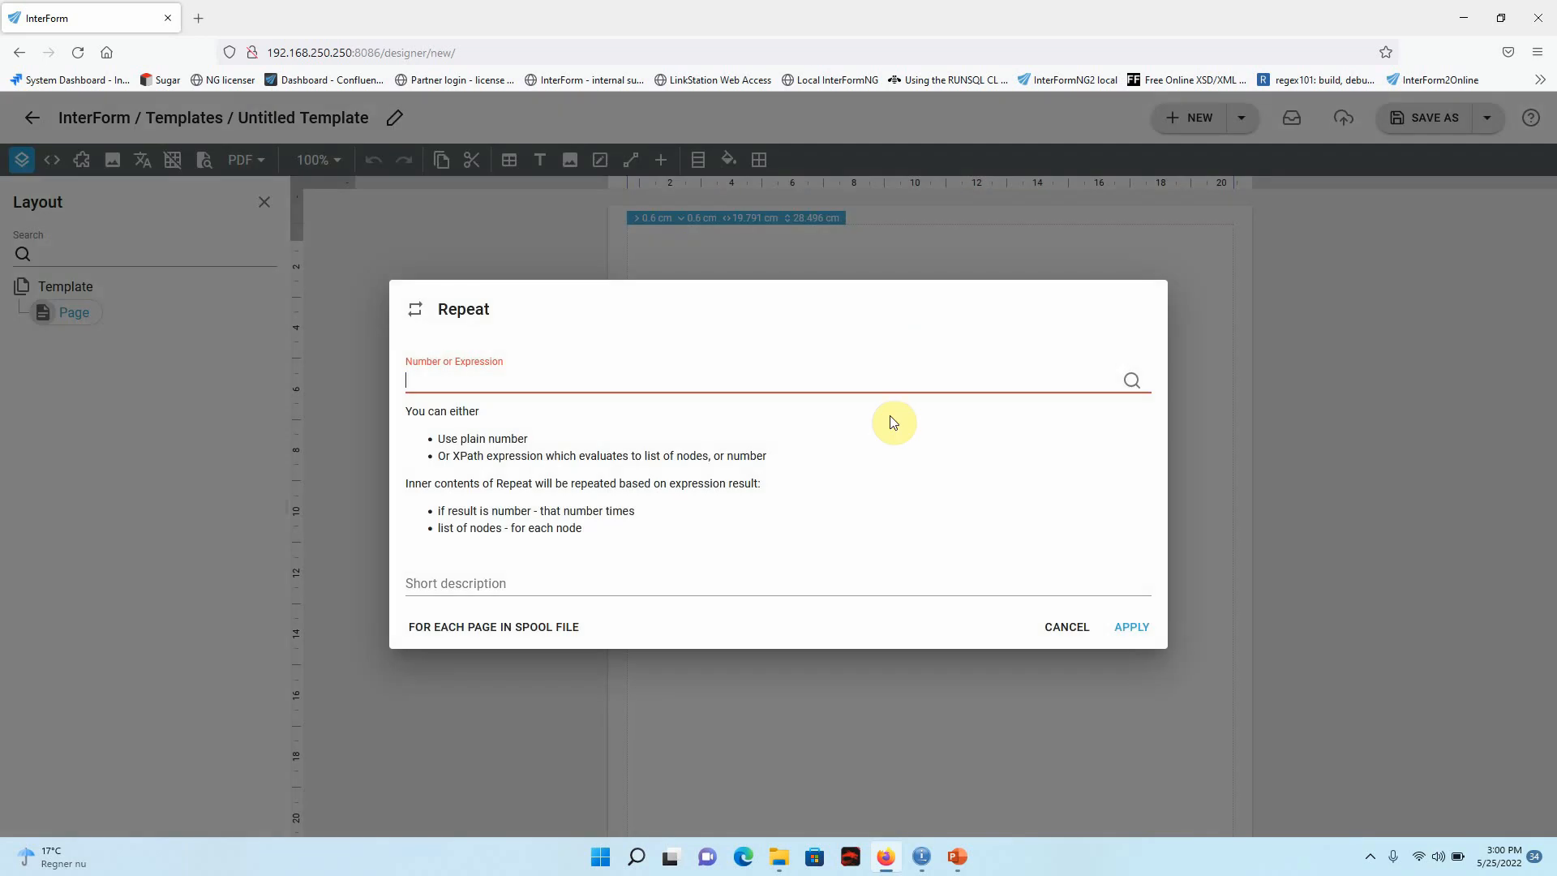
left_click(513, 638)
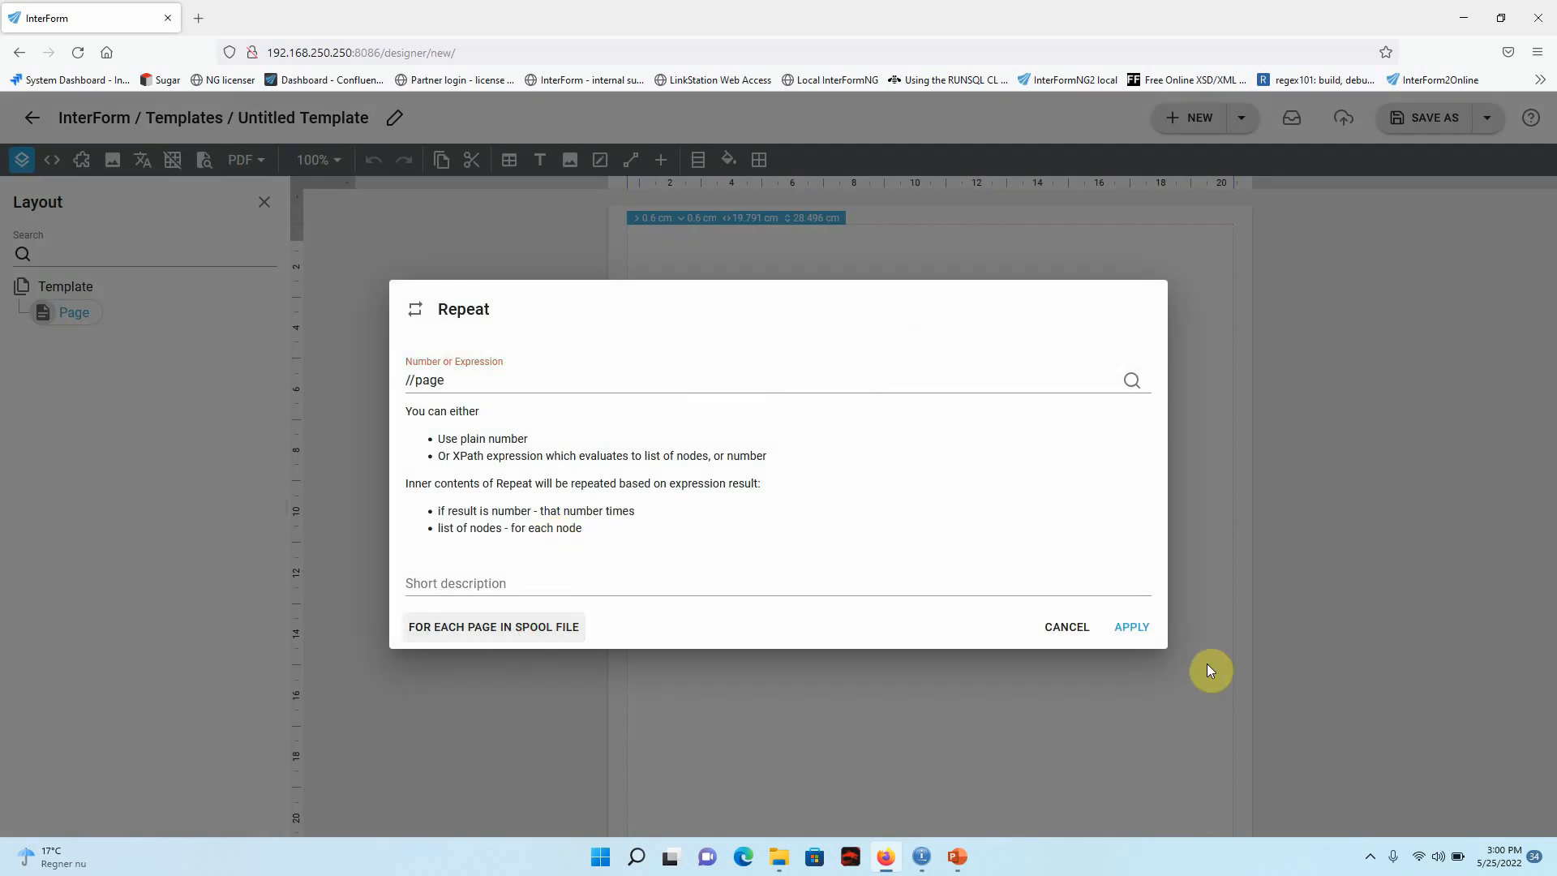
left_click(1132, 627)
mouse_move(64, 338)
left_mouse_down()
mouse_move(36, 300)
mouse_move(59, 341)
left_mouse_up()
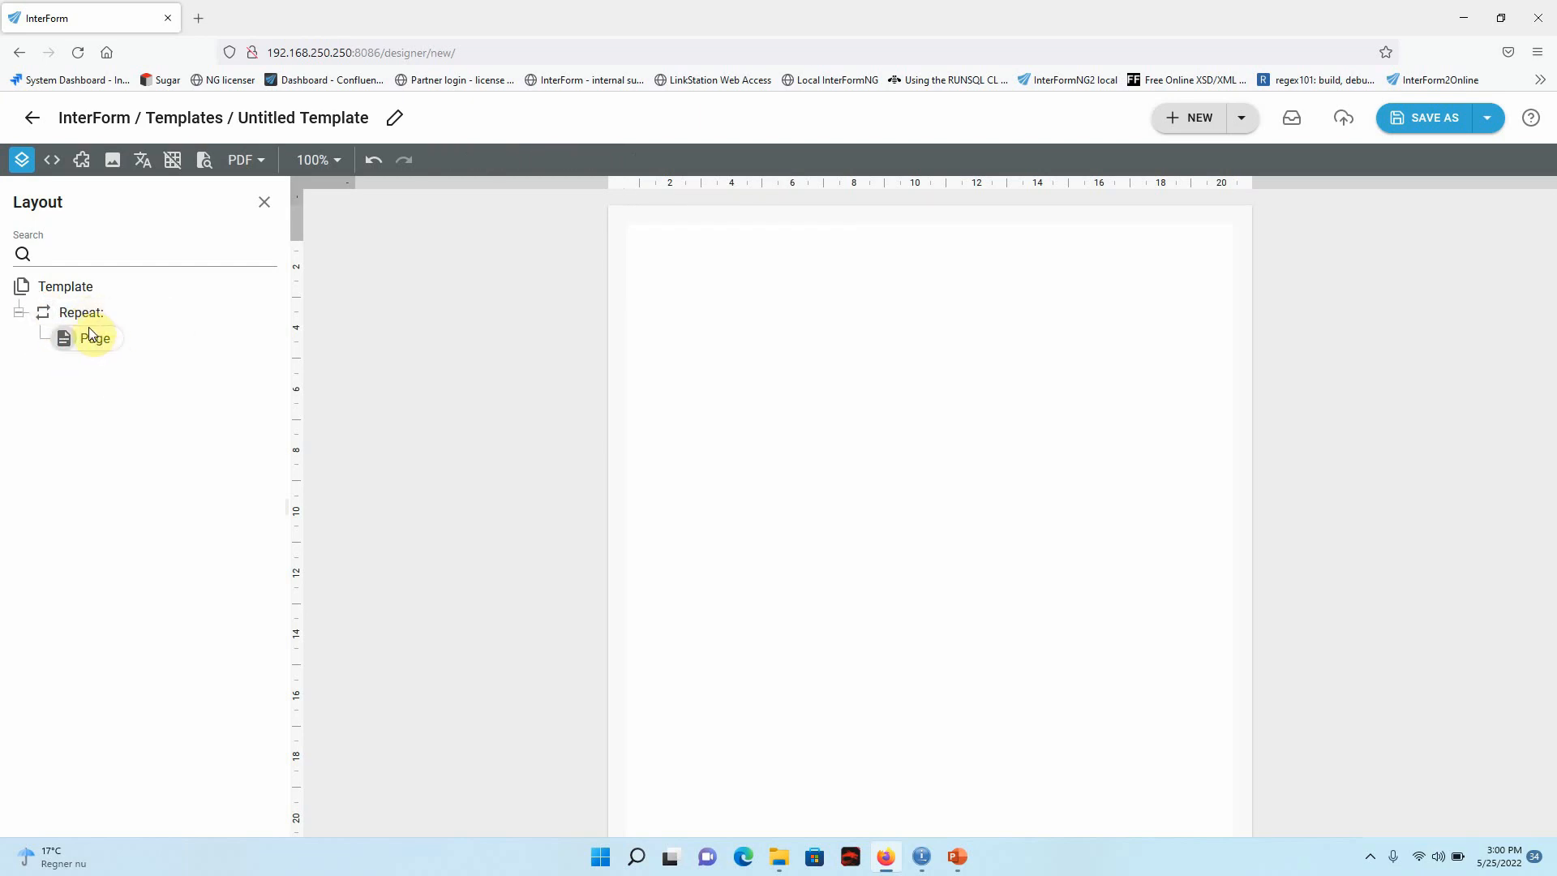
Add a text element to the page, set its content to an expression and its font to Arial.
left_click(97, 344)
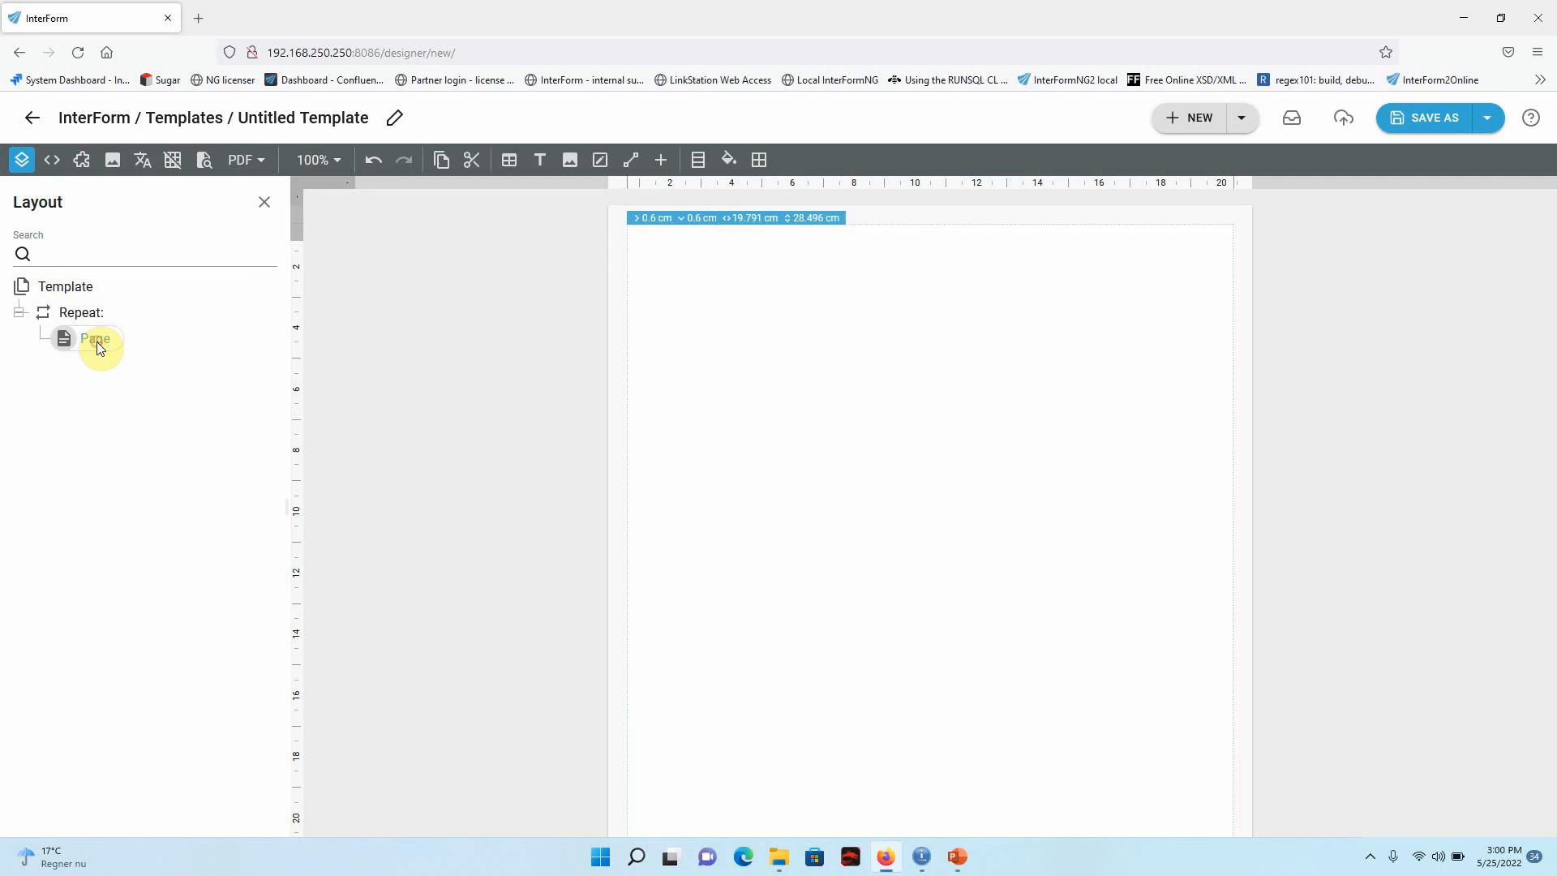
left_click(541, 162)
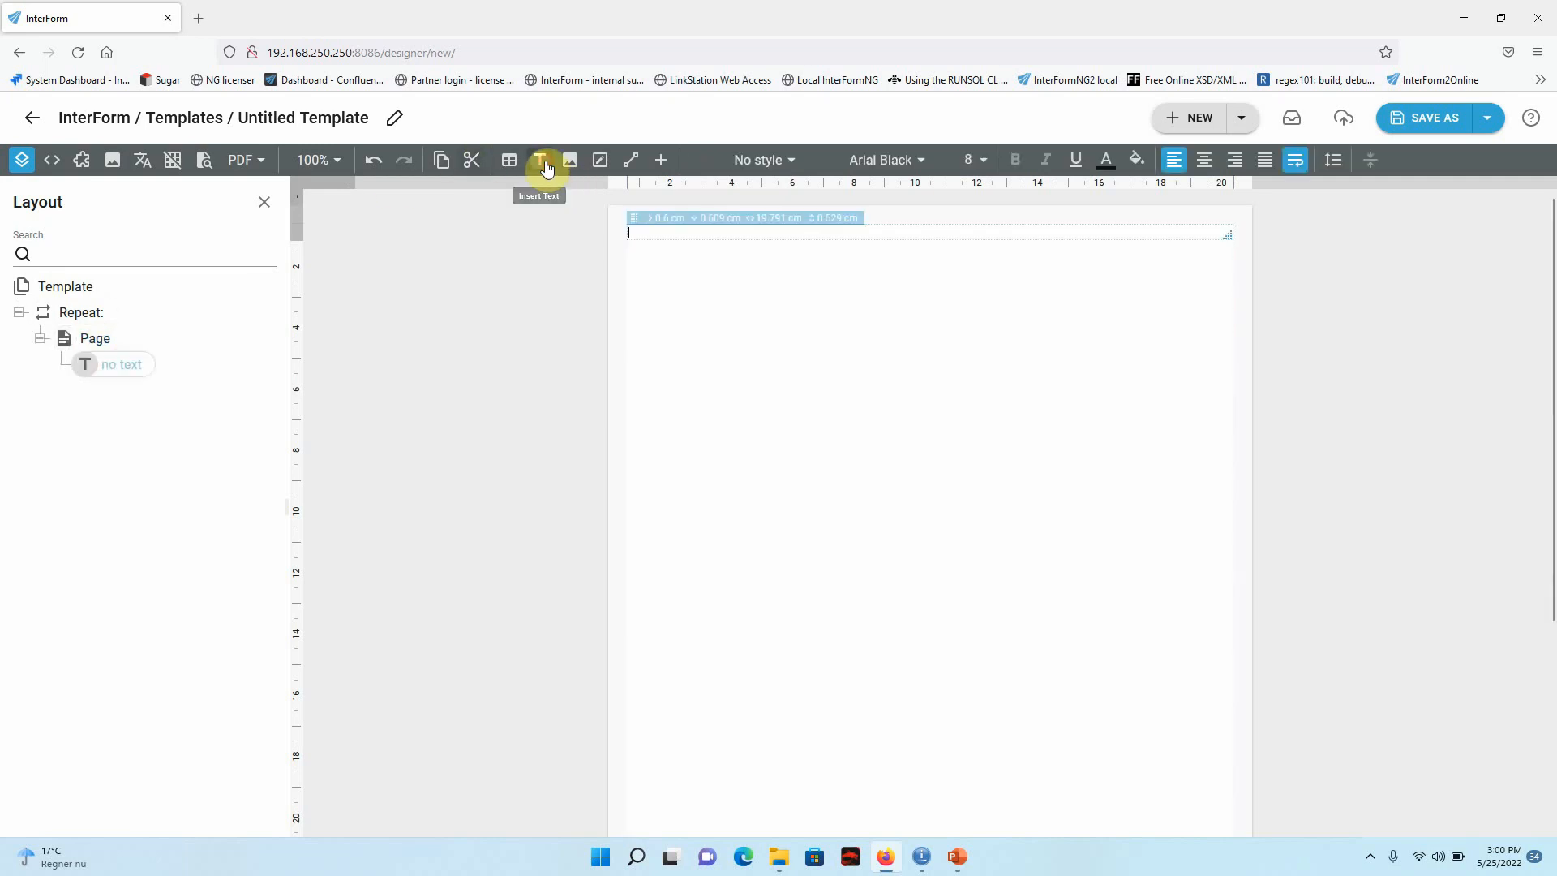
double_click(114, 368)
left_click(727, 243)
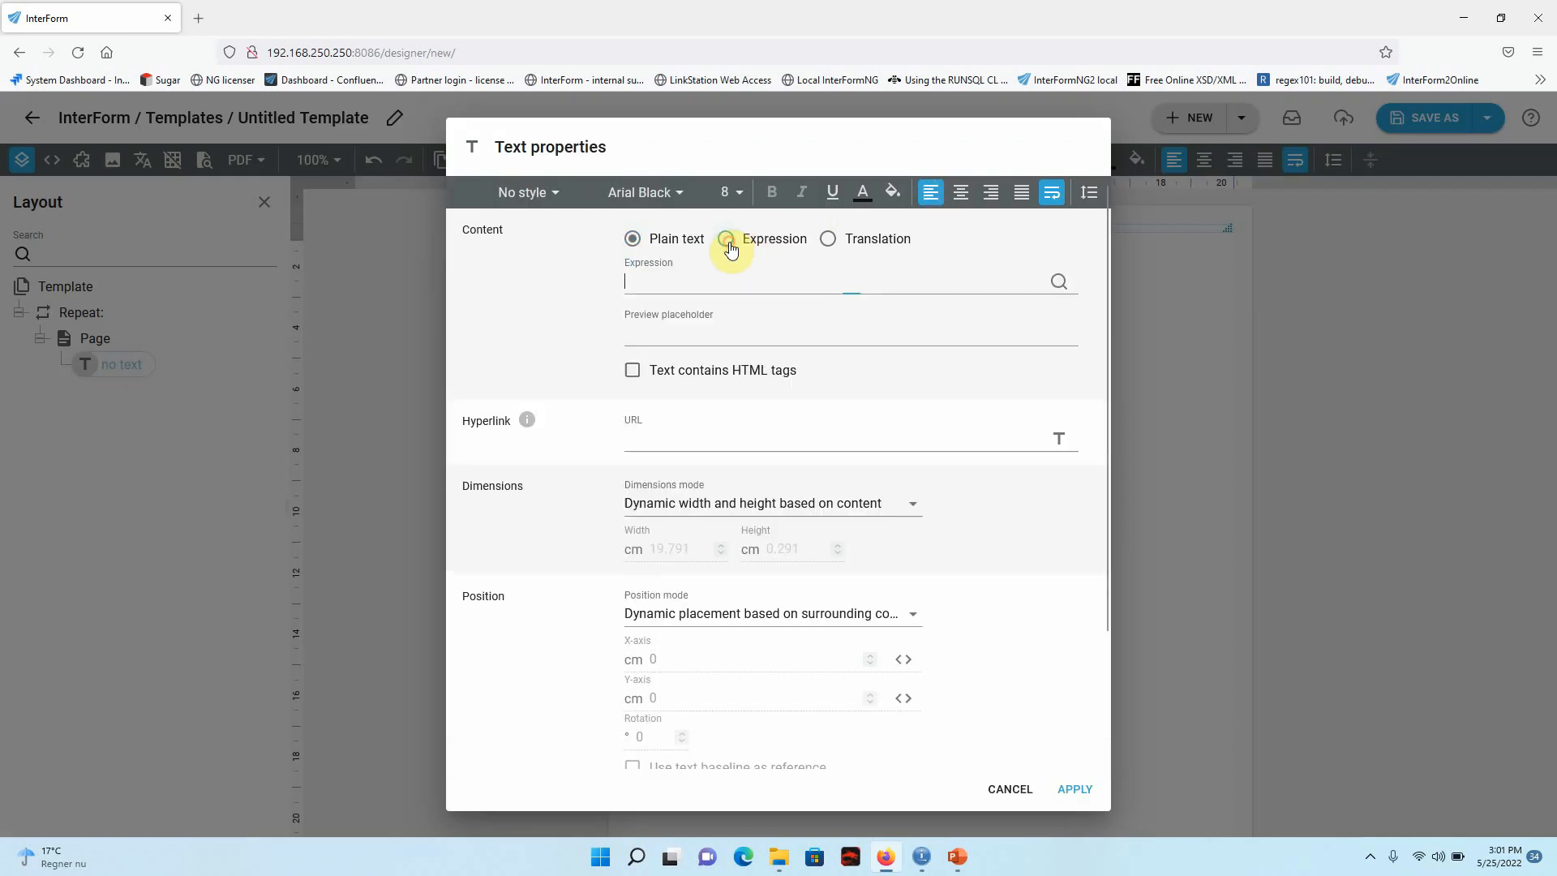
left_click(673, 194)
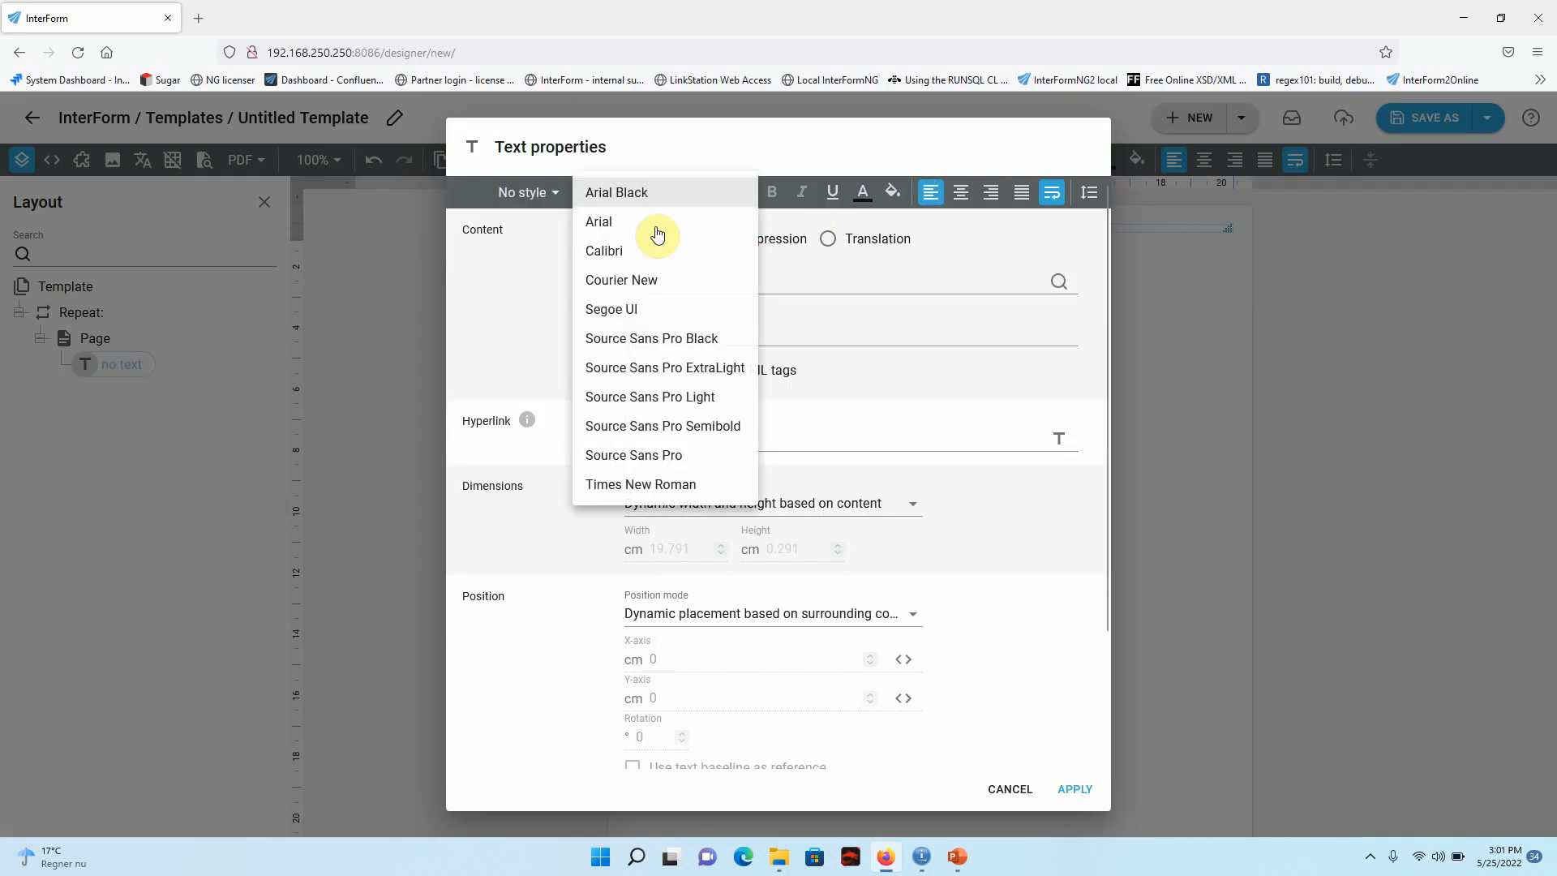
left_click(610, 231)
Map the text expression to the spool file area 1, 76, 1, 56 with automatic page selection and apply it.
left_click(1059, 284)
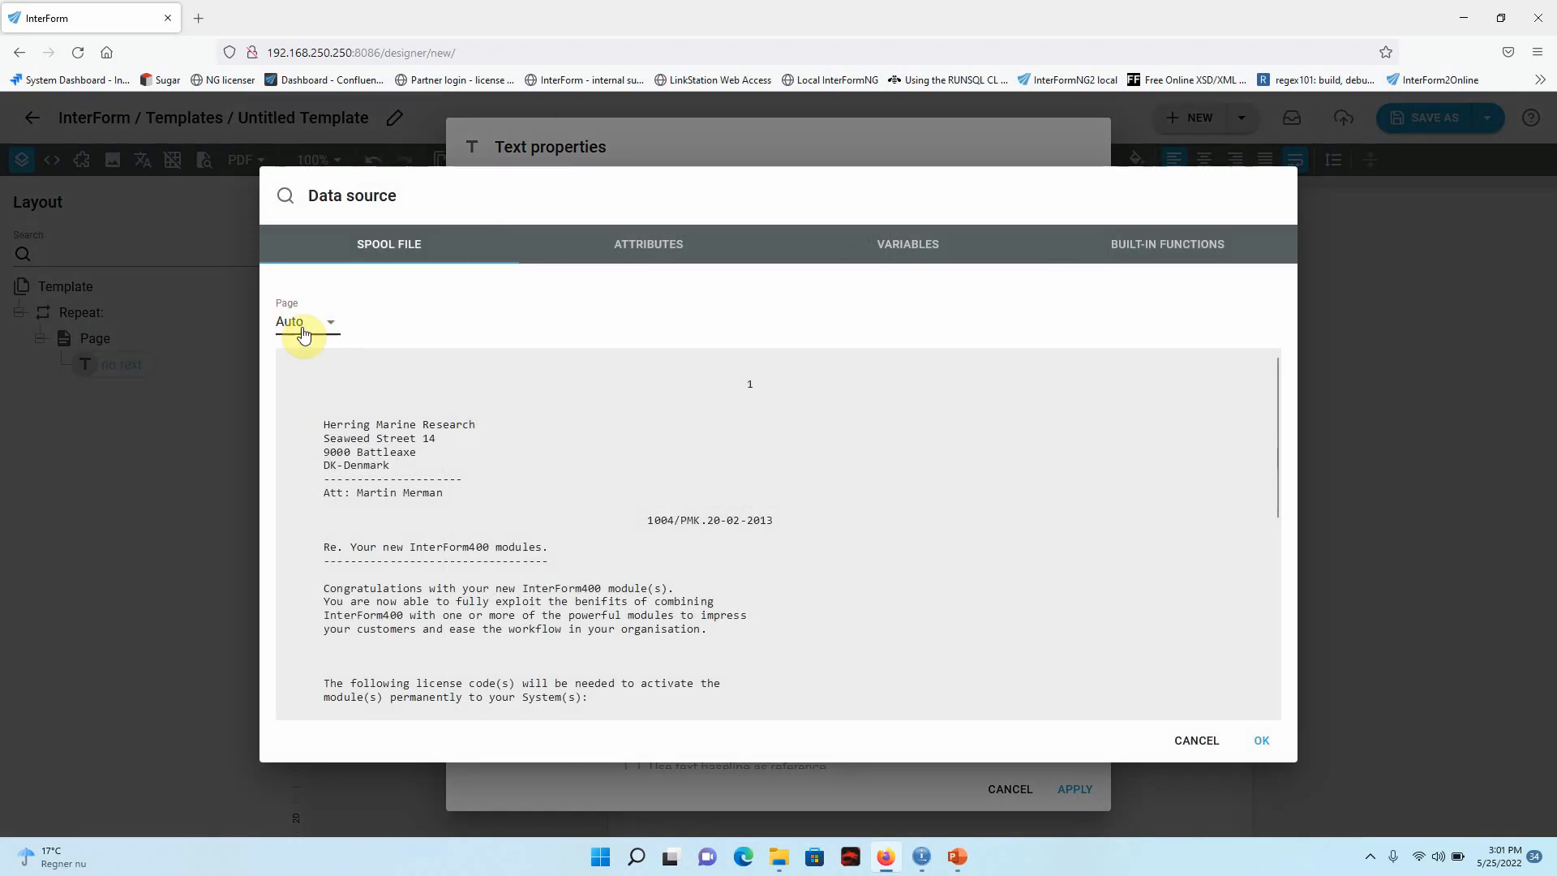
left_click_drag(278, 361, 501, 741)
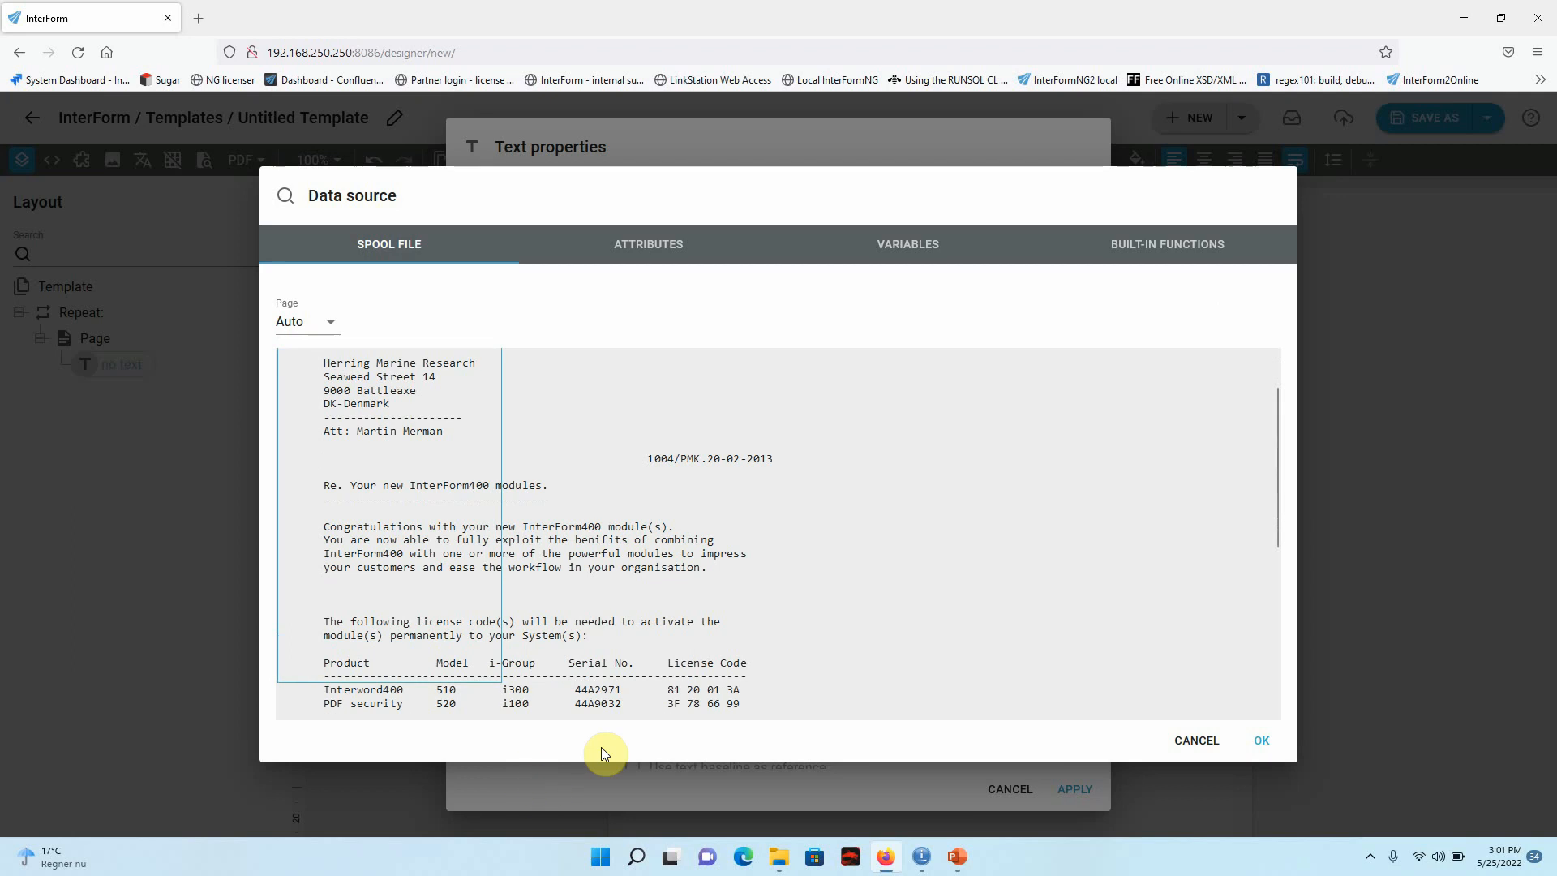
left_click_drag(754, 715, 1010, 751)
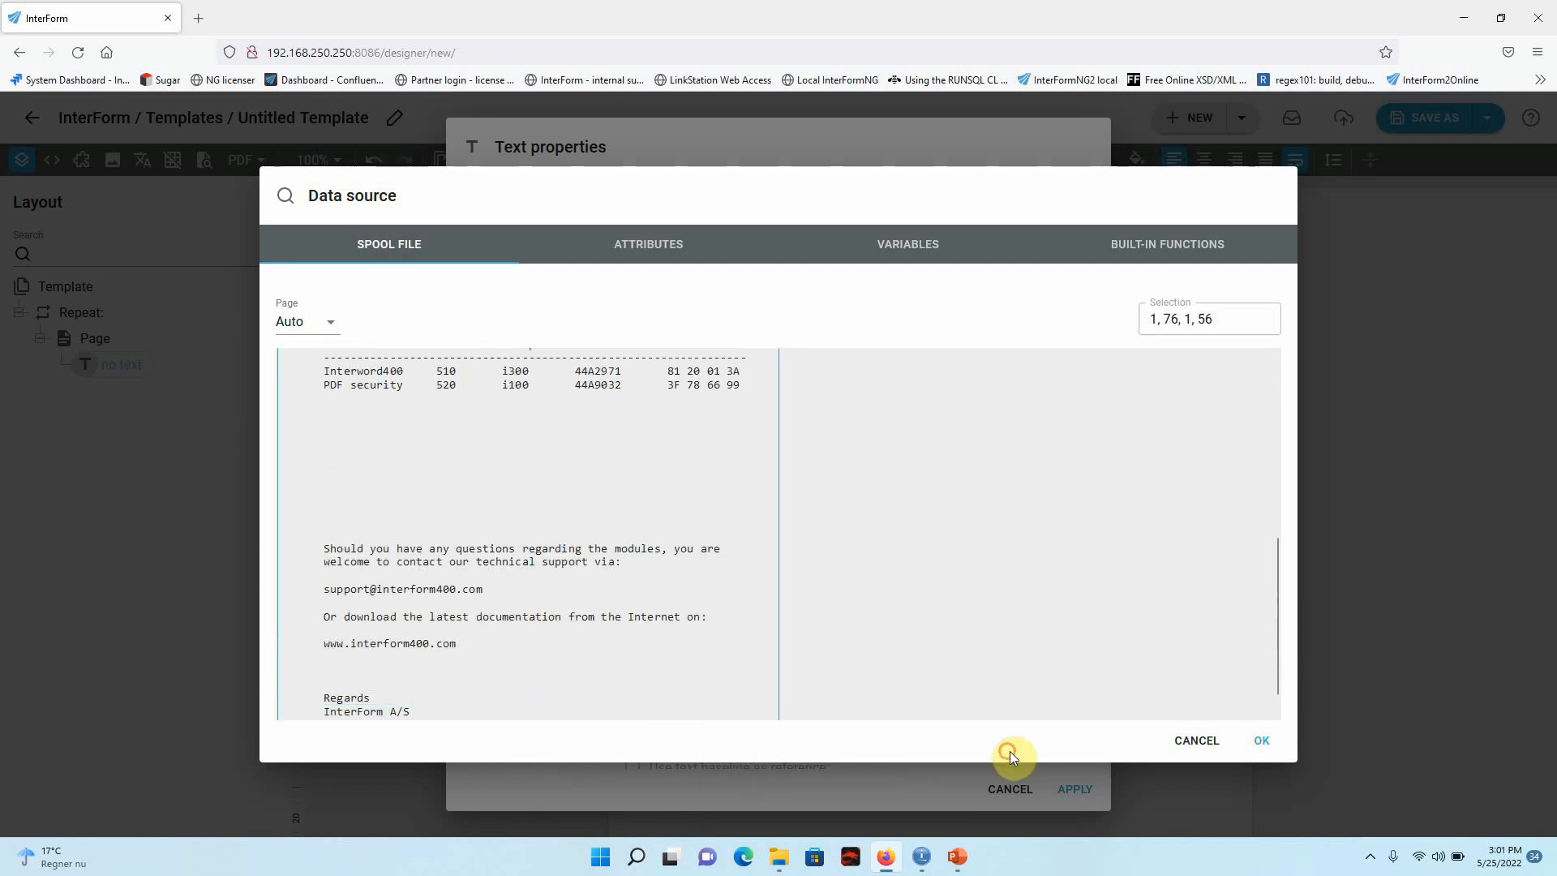
left_click(1263, 742)
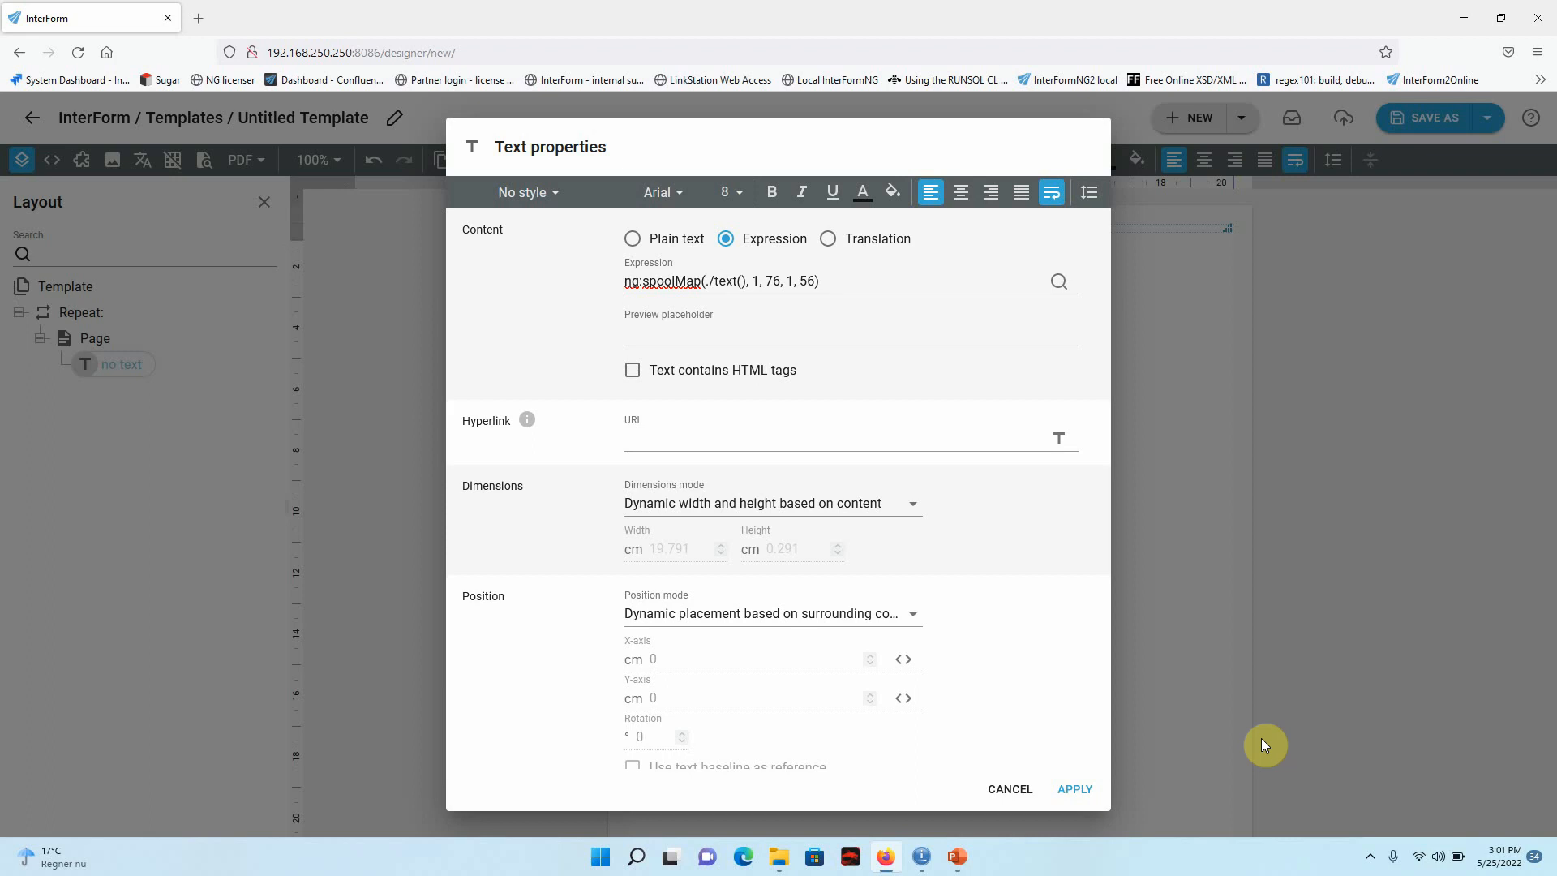
left_click(1077, 789)
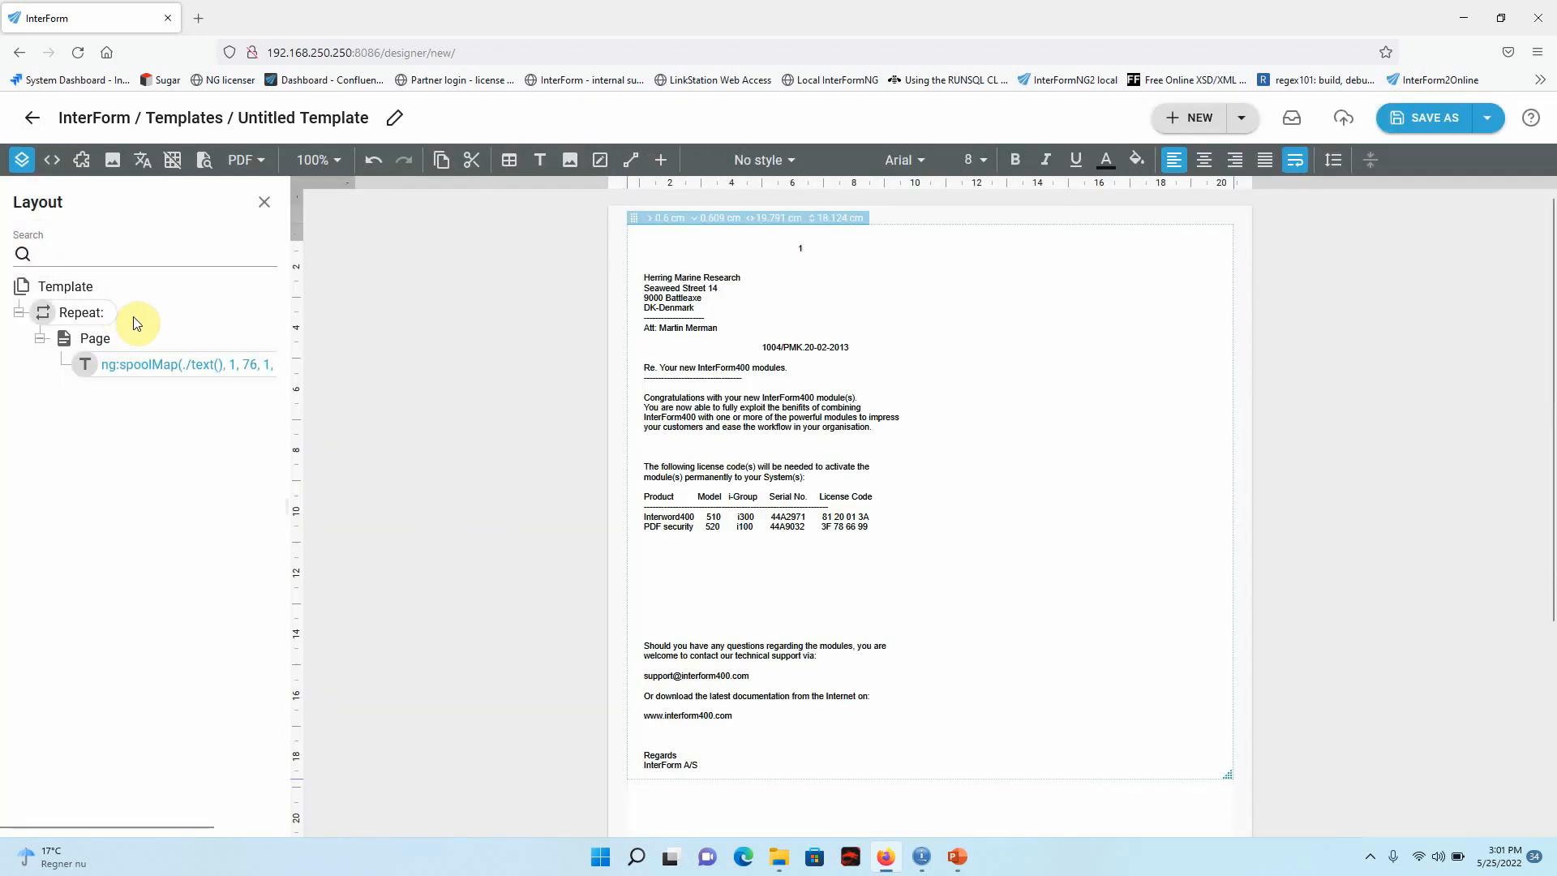
Insert the library image /Intro/logo.jpg into the page.
left_click(571, 159)
left_click(773, 263)
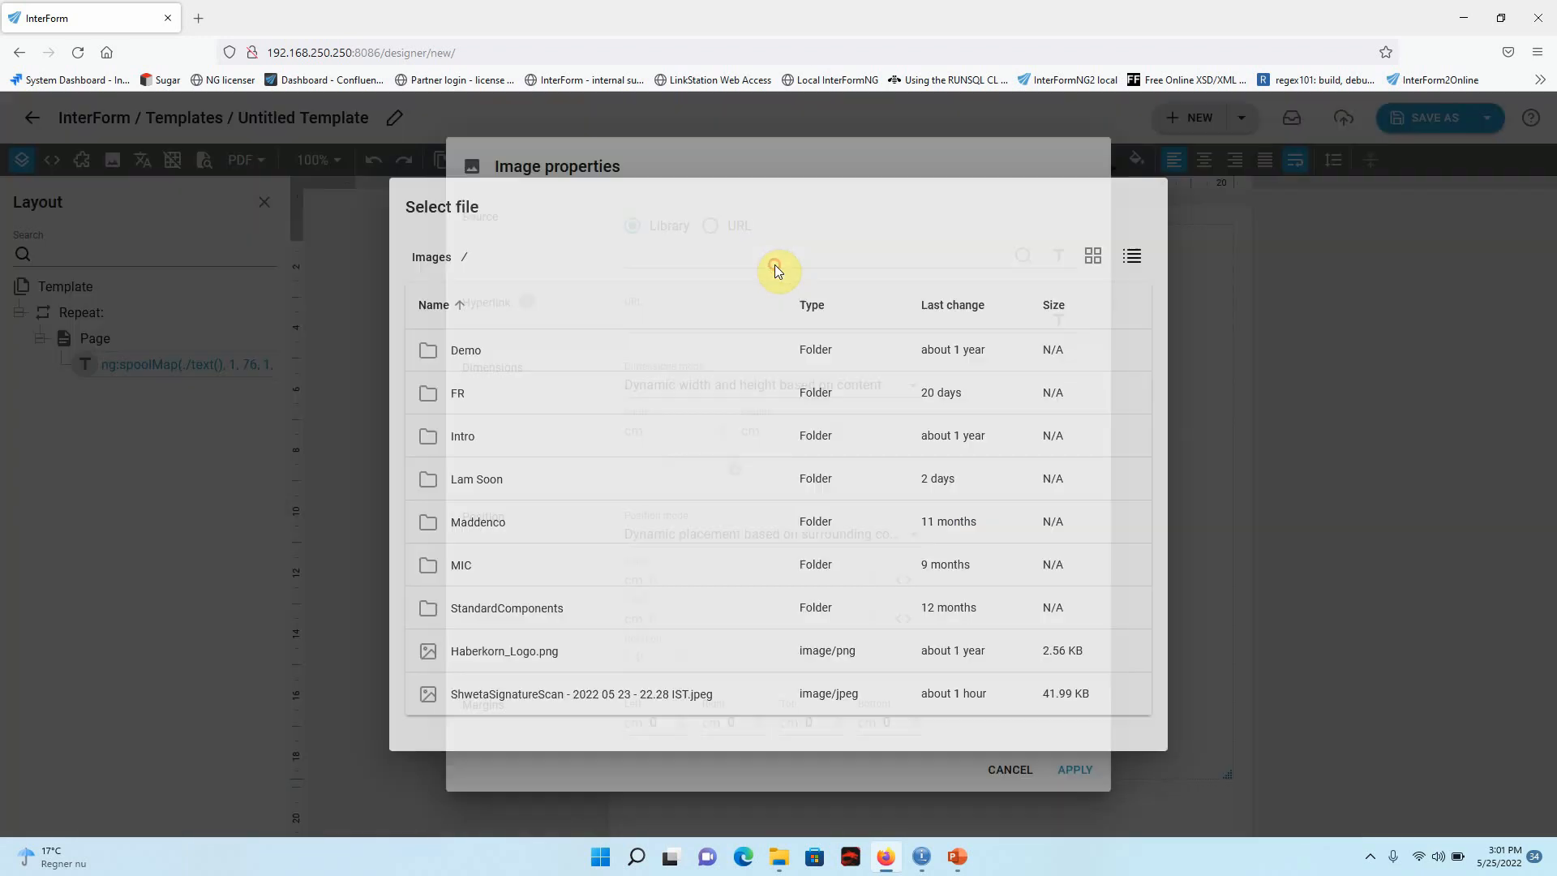
left_click(498, 442)
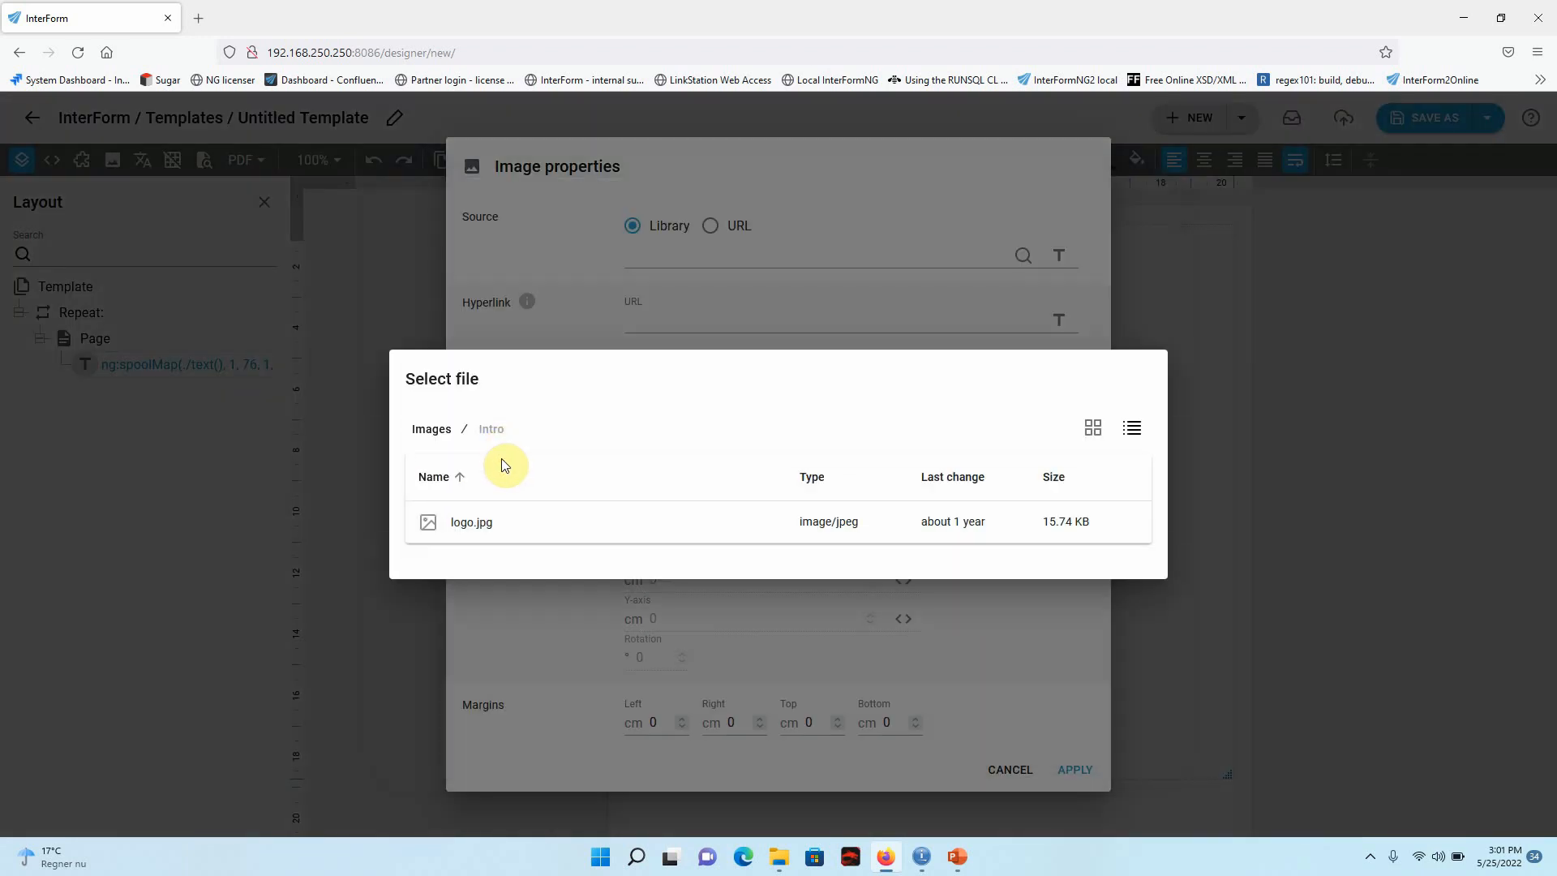
double_click(467, 524)
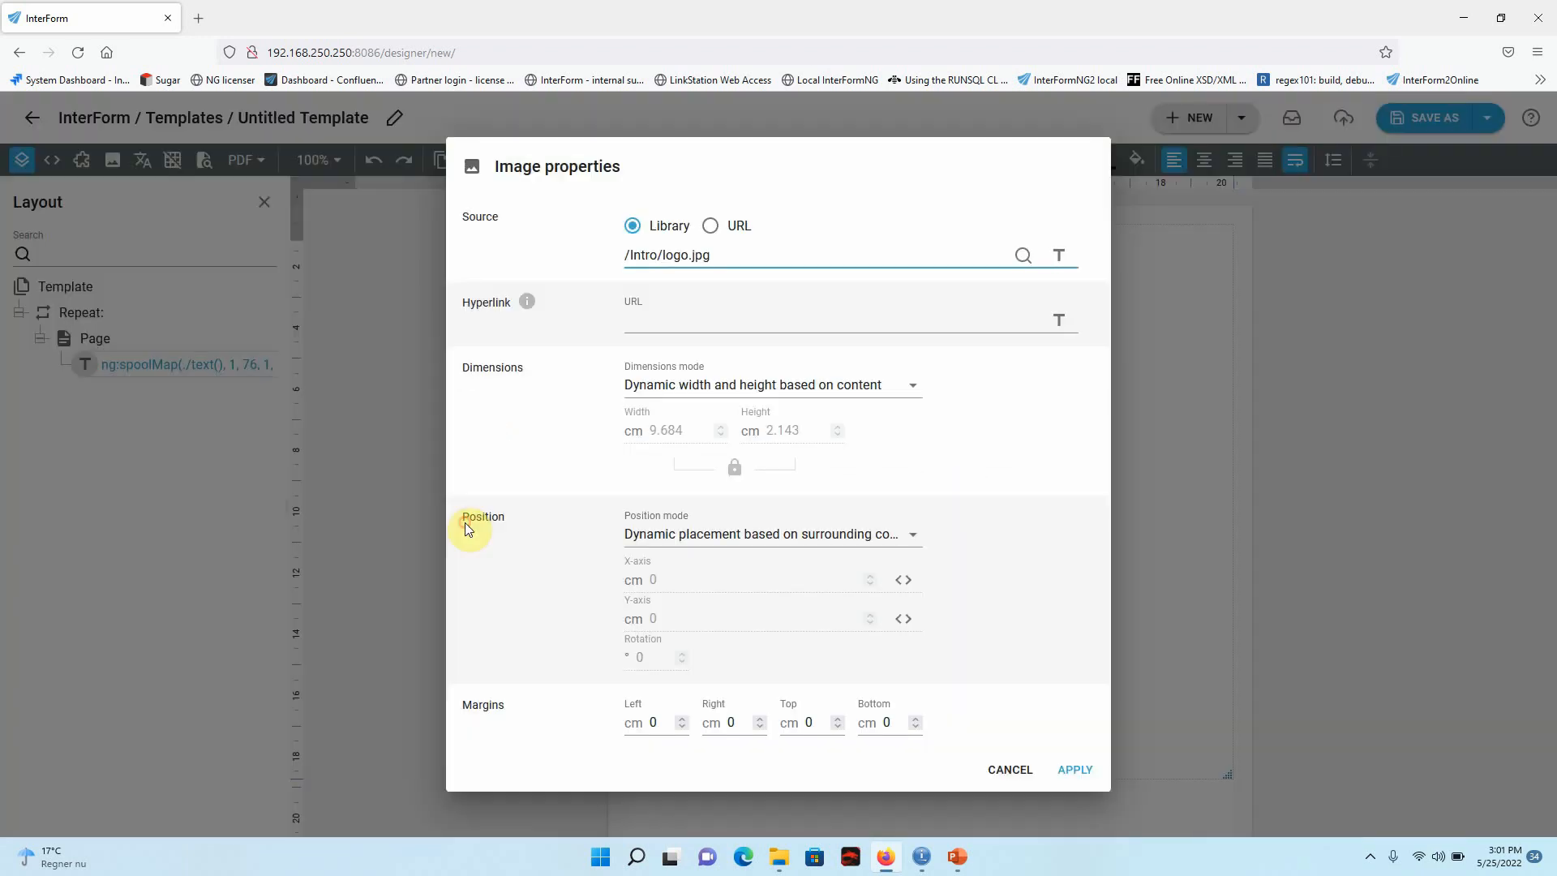
left_click(1074, 772)
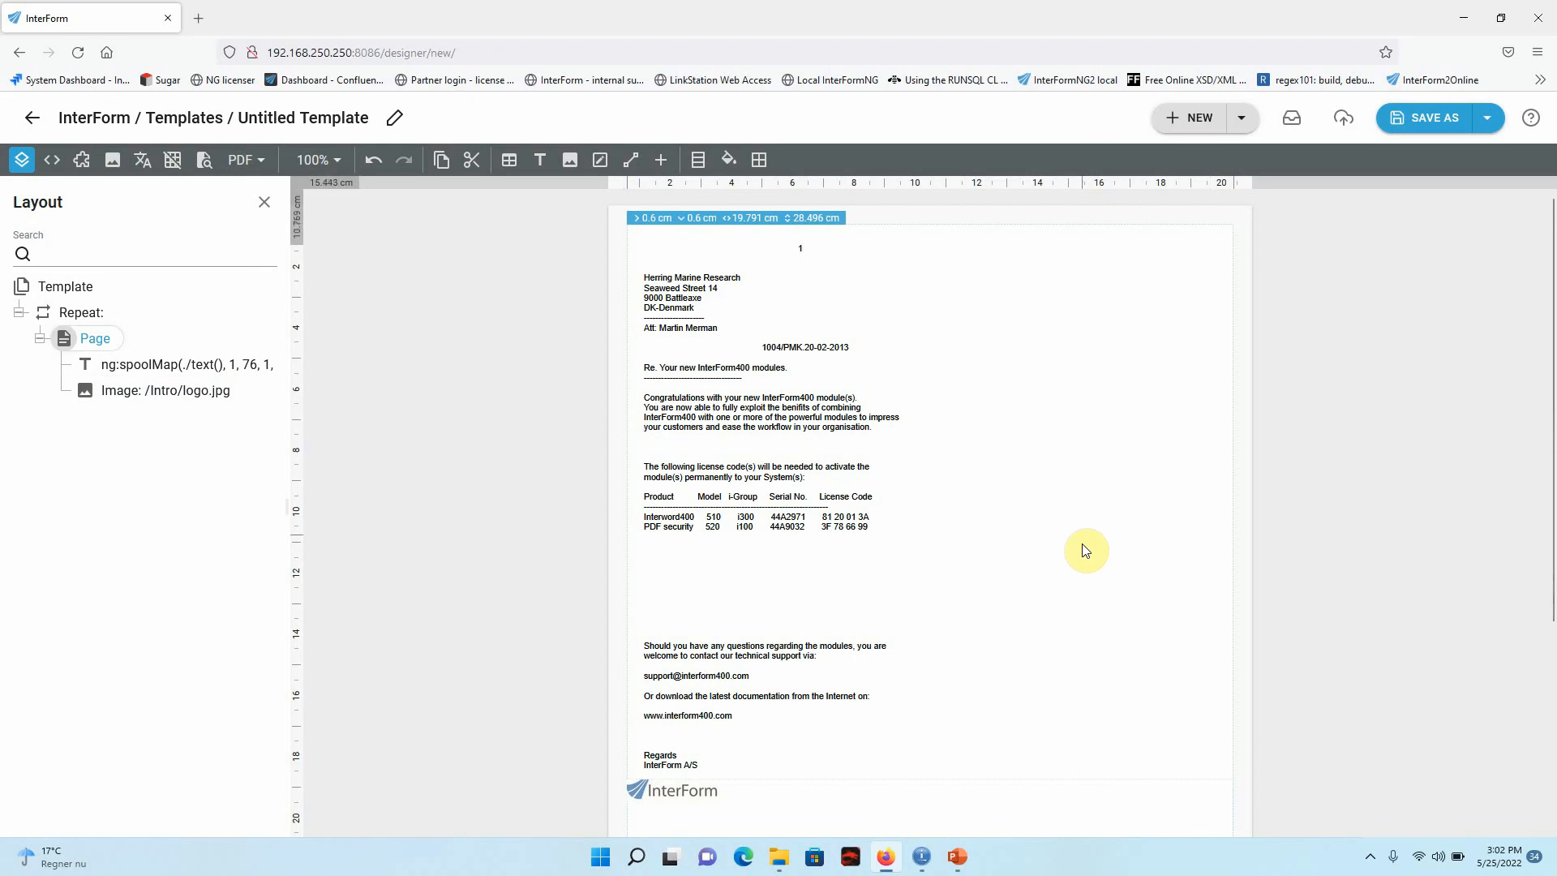
Move the logo image to the upper-right corner of the page and enlarge it.
left_click(646, 792)
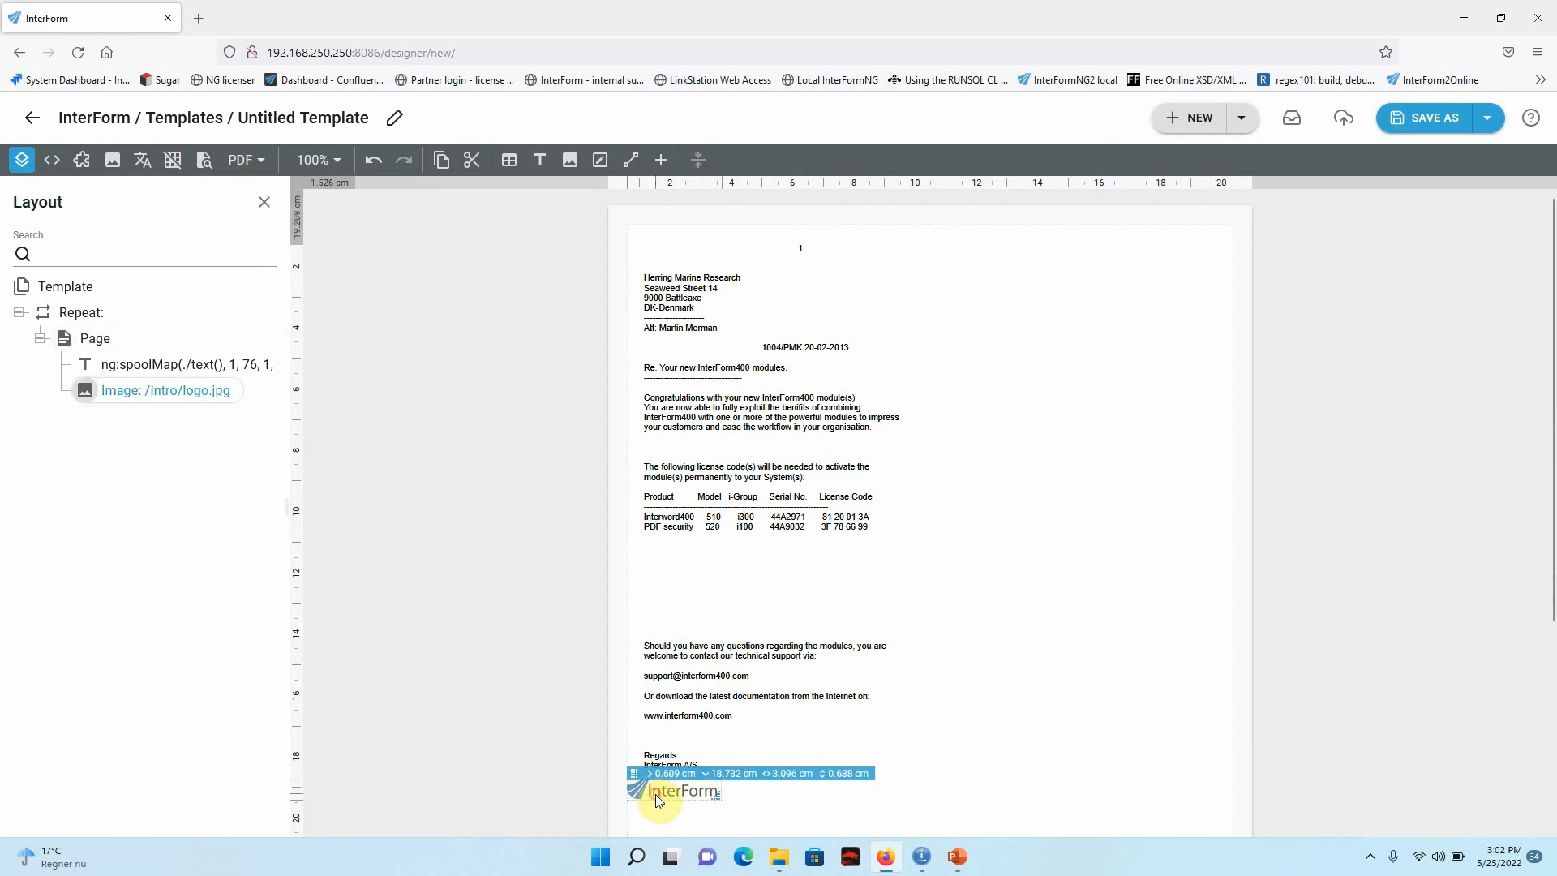
left_click_drag(634, 779, 1178, 266)
left_click(1203, 348)
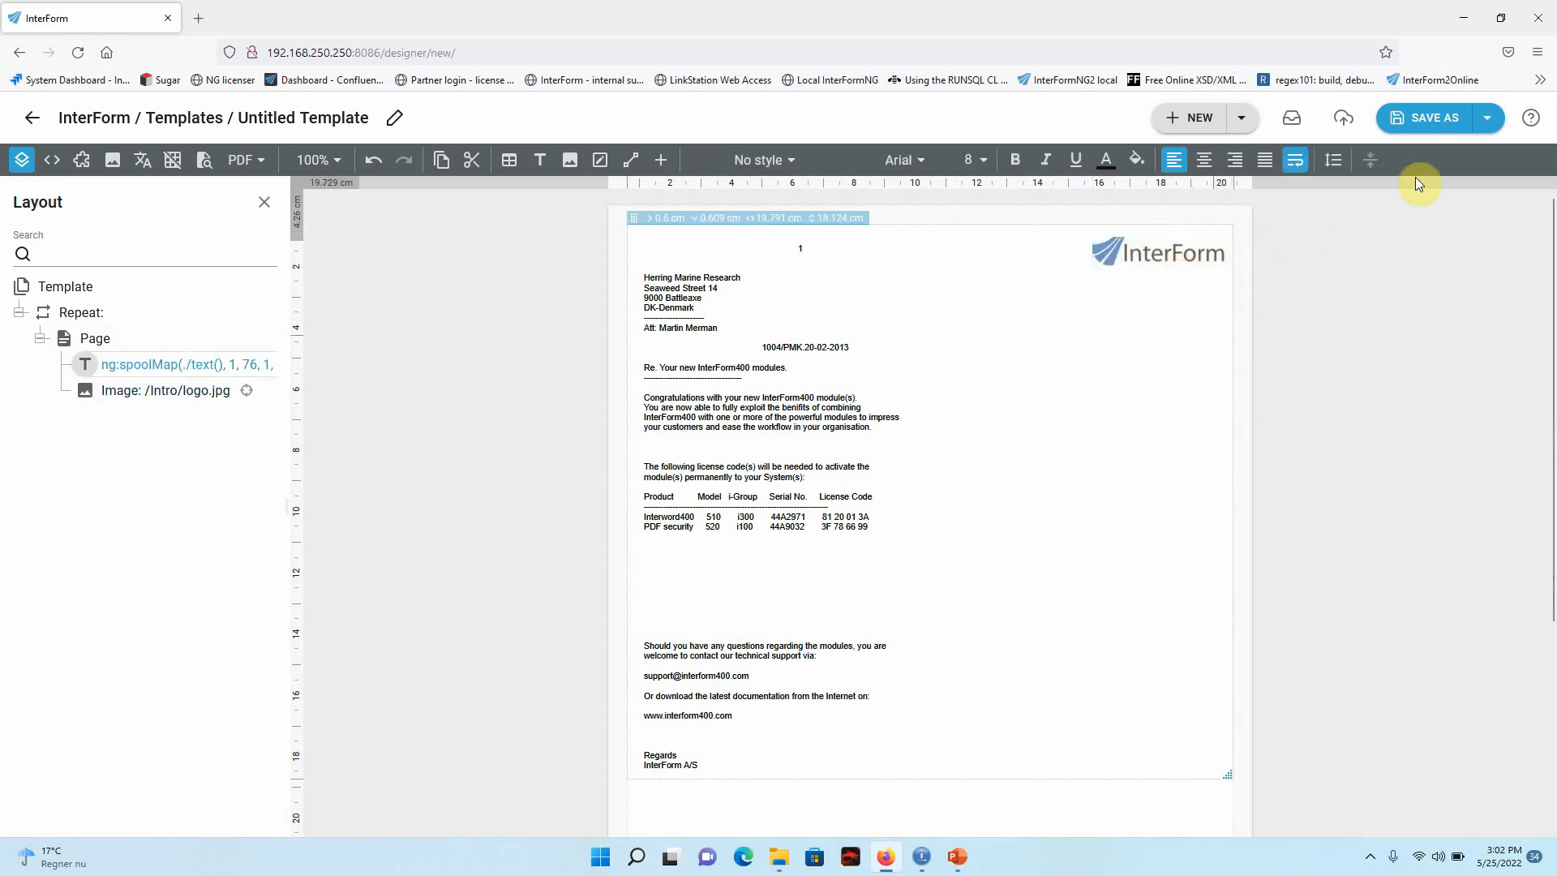
Save the template as Demo in the root folder.
left_click(1432, 118)
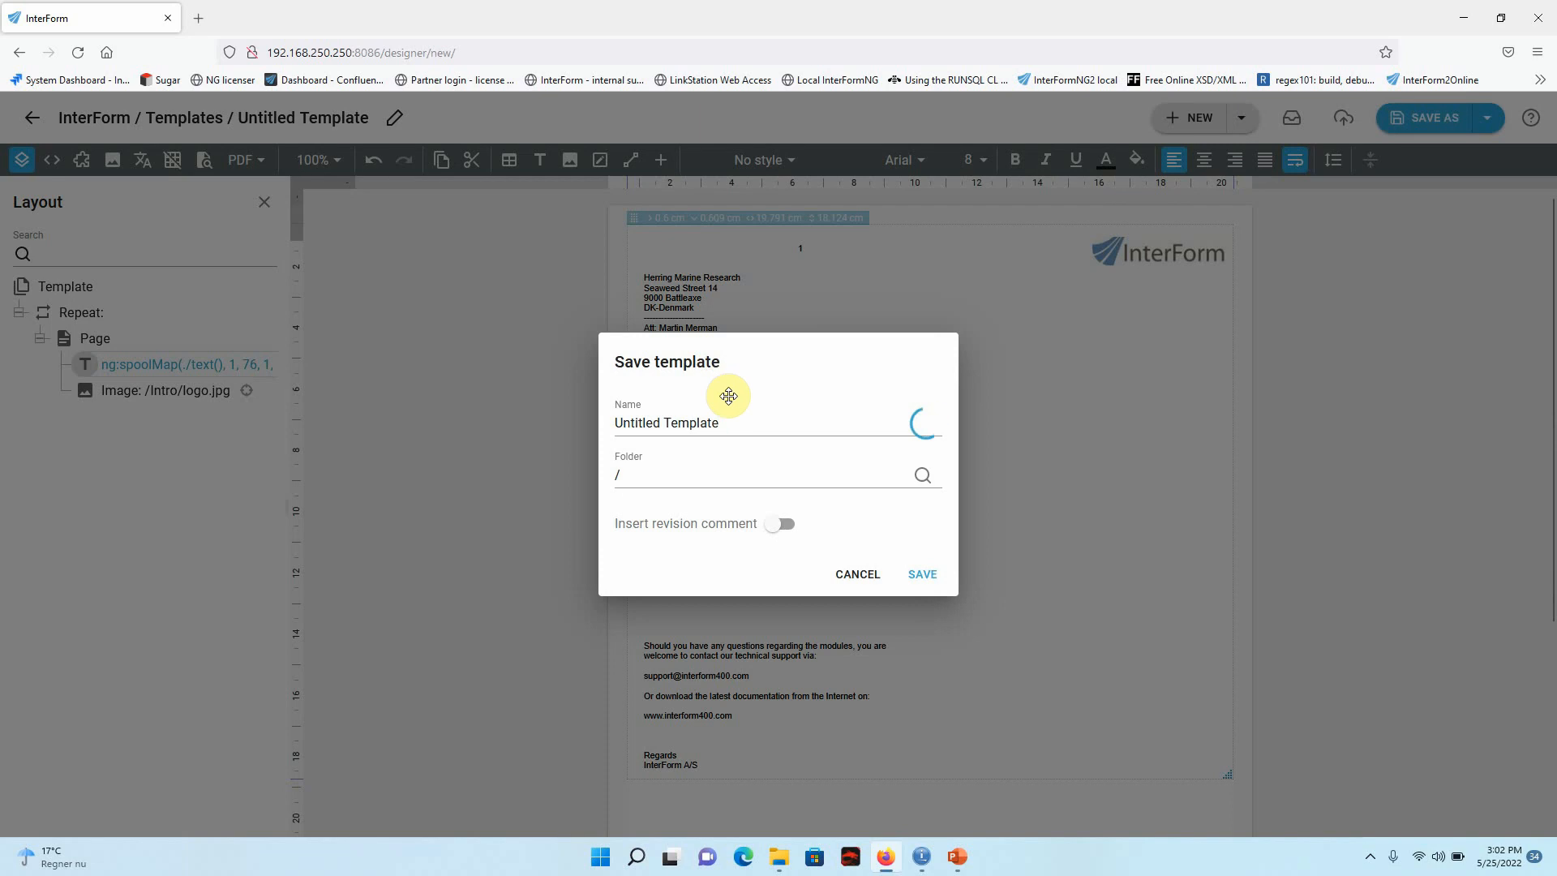
left_click(737, 418)
type("Demo")
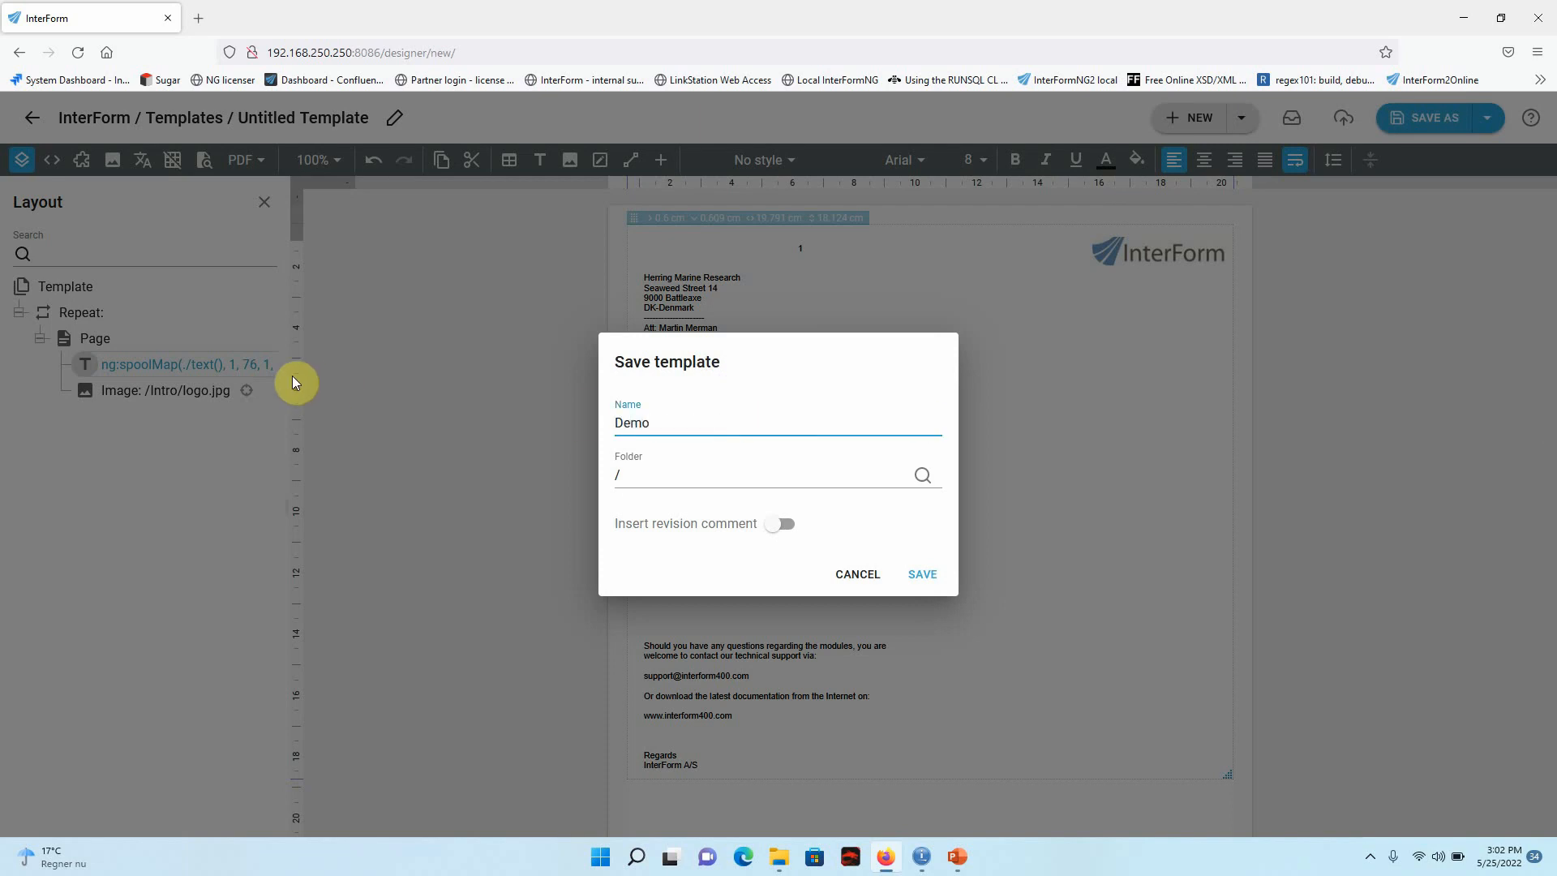
left_click(922, 573)
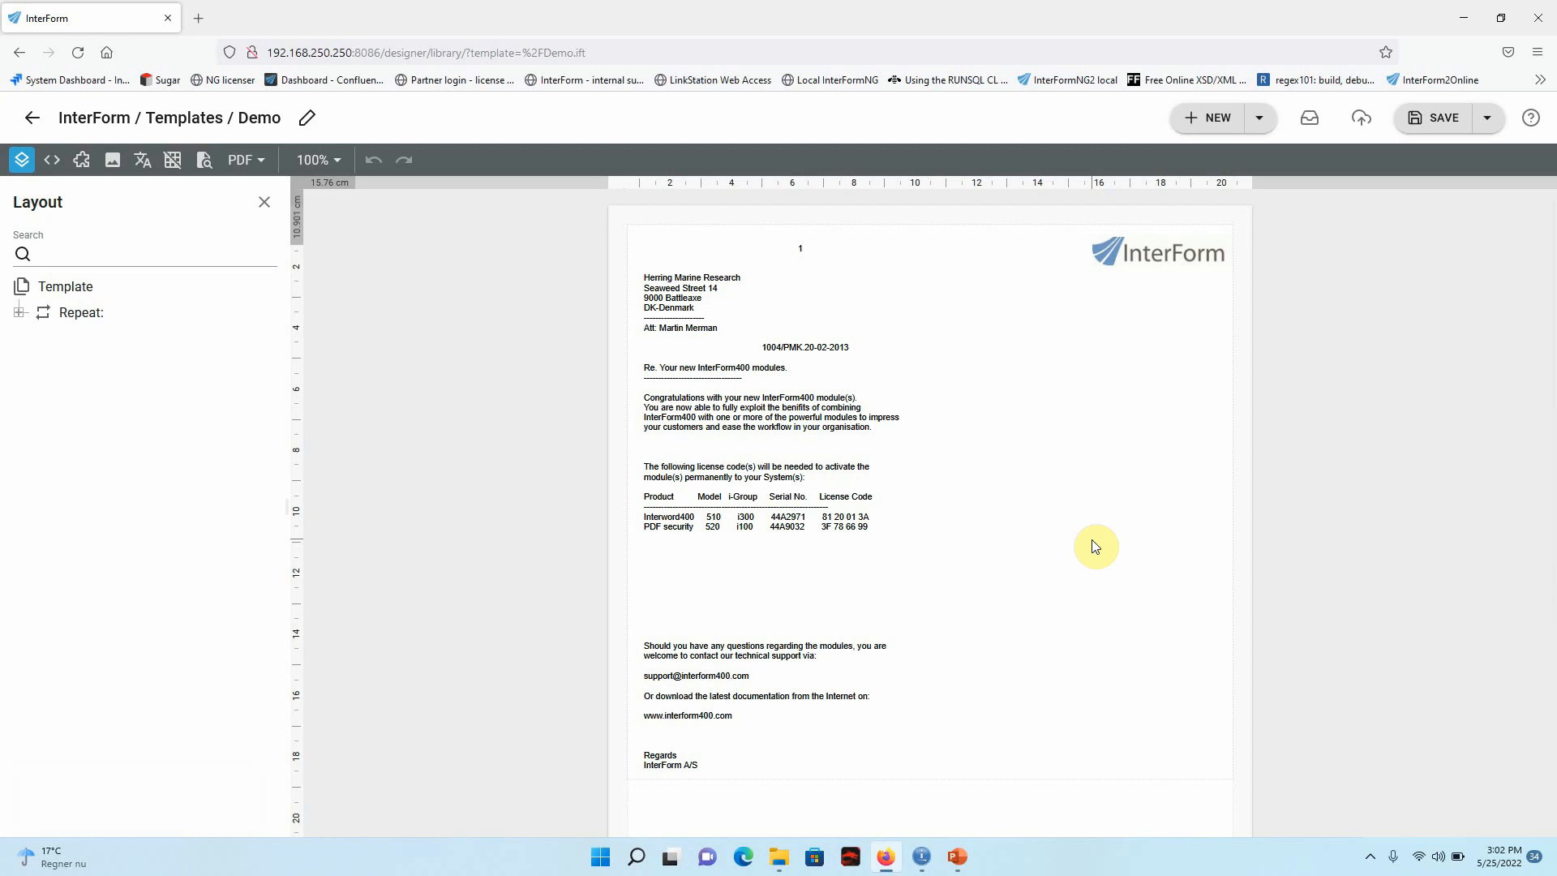
Leave the template designer and start a new workflow named demo with the input type From IBM i output queue.
left_click(36, 122)
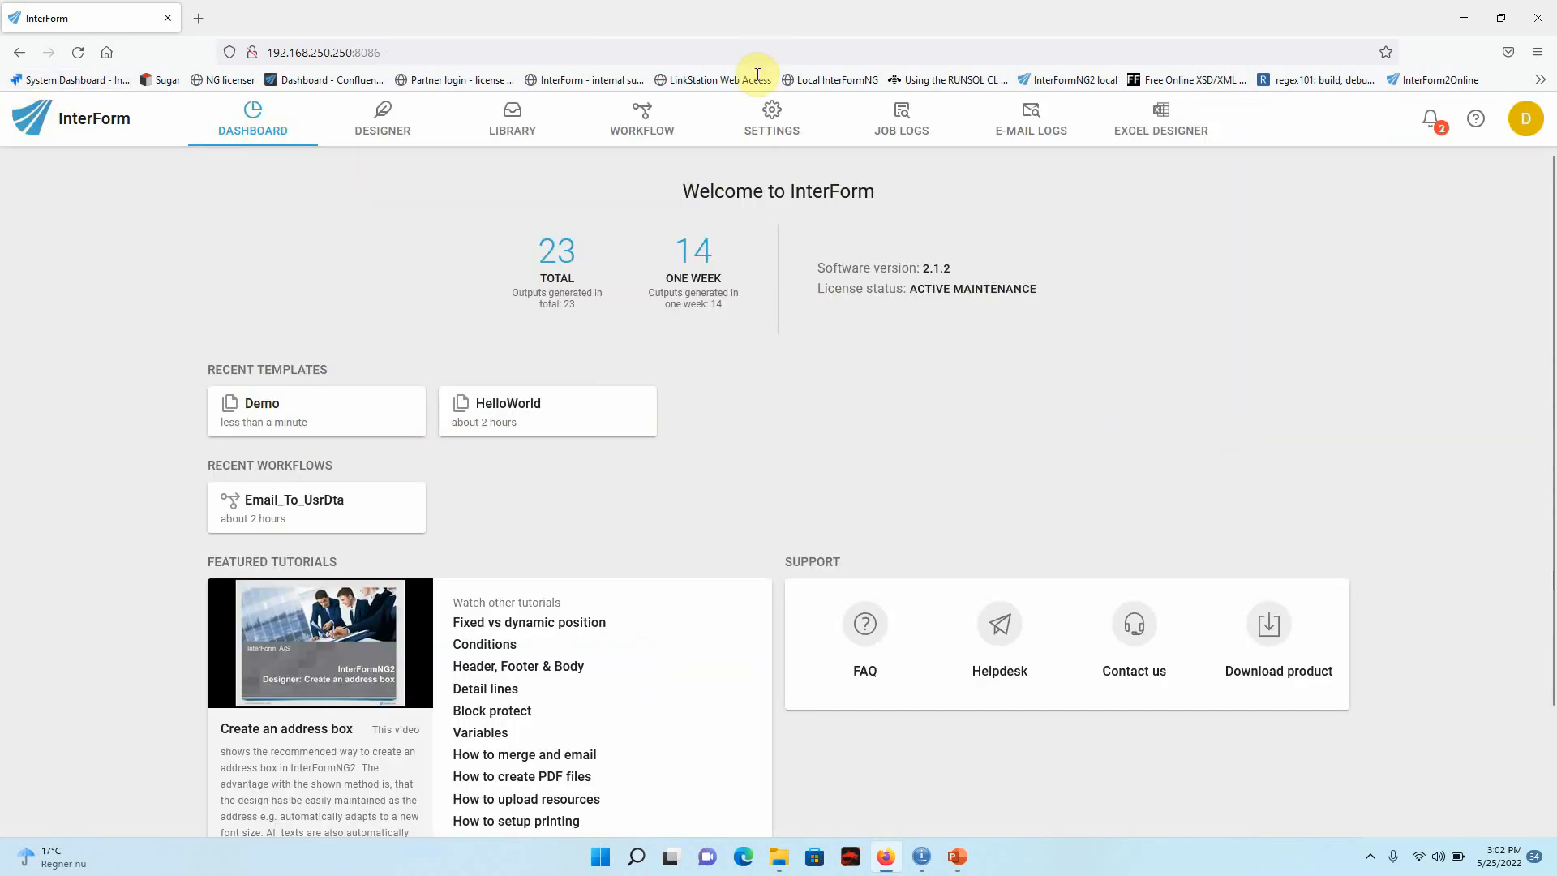
left_click(640, 123)
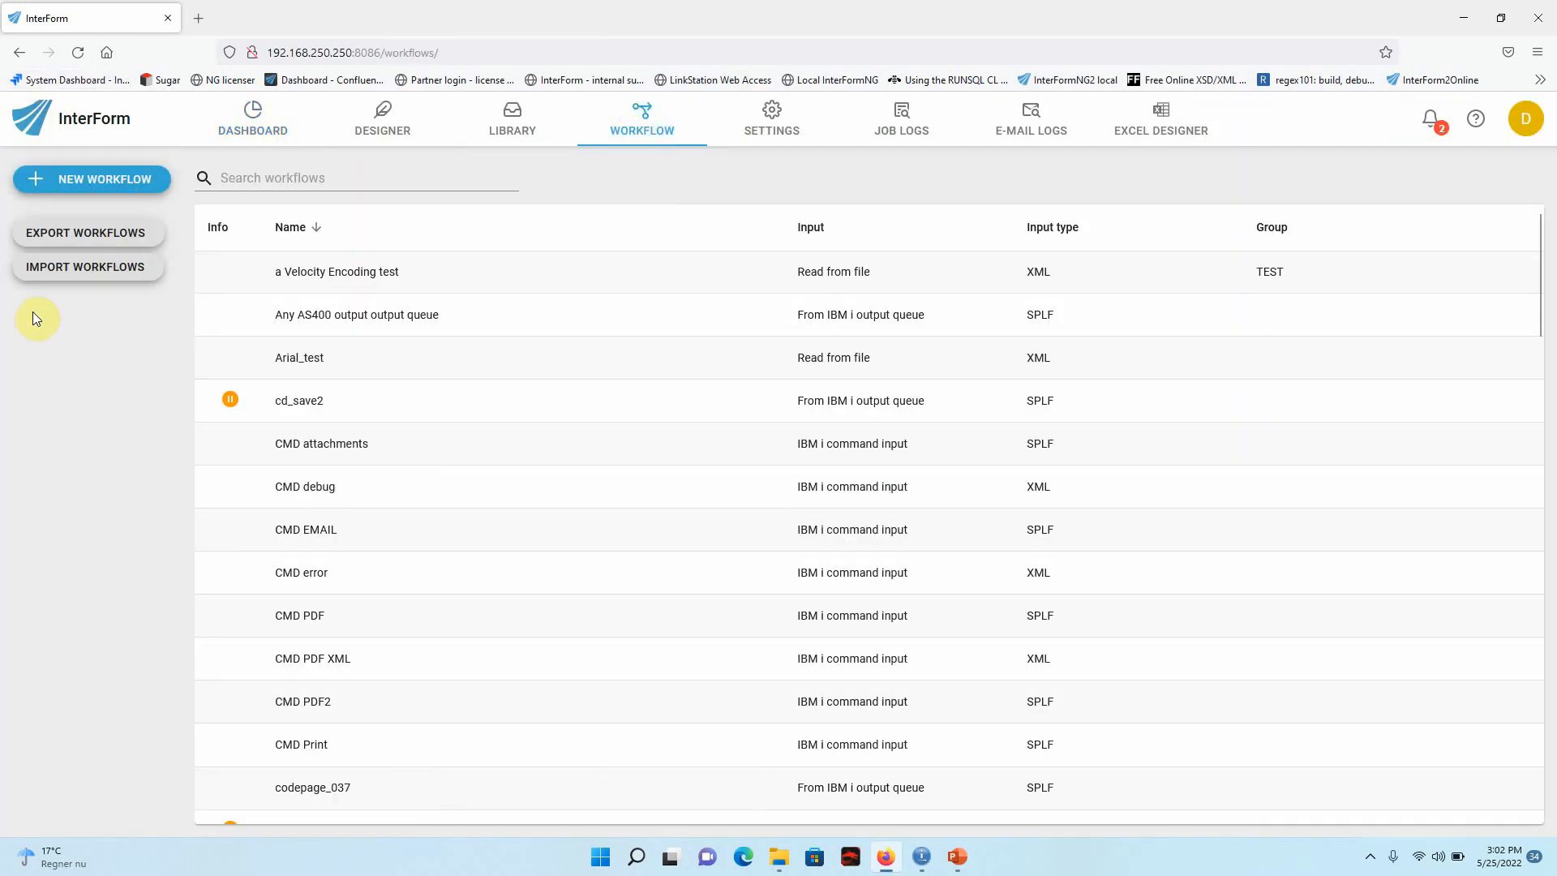
left_click(107, 189)
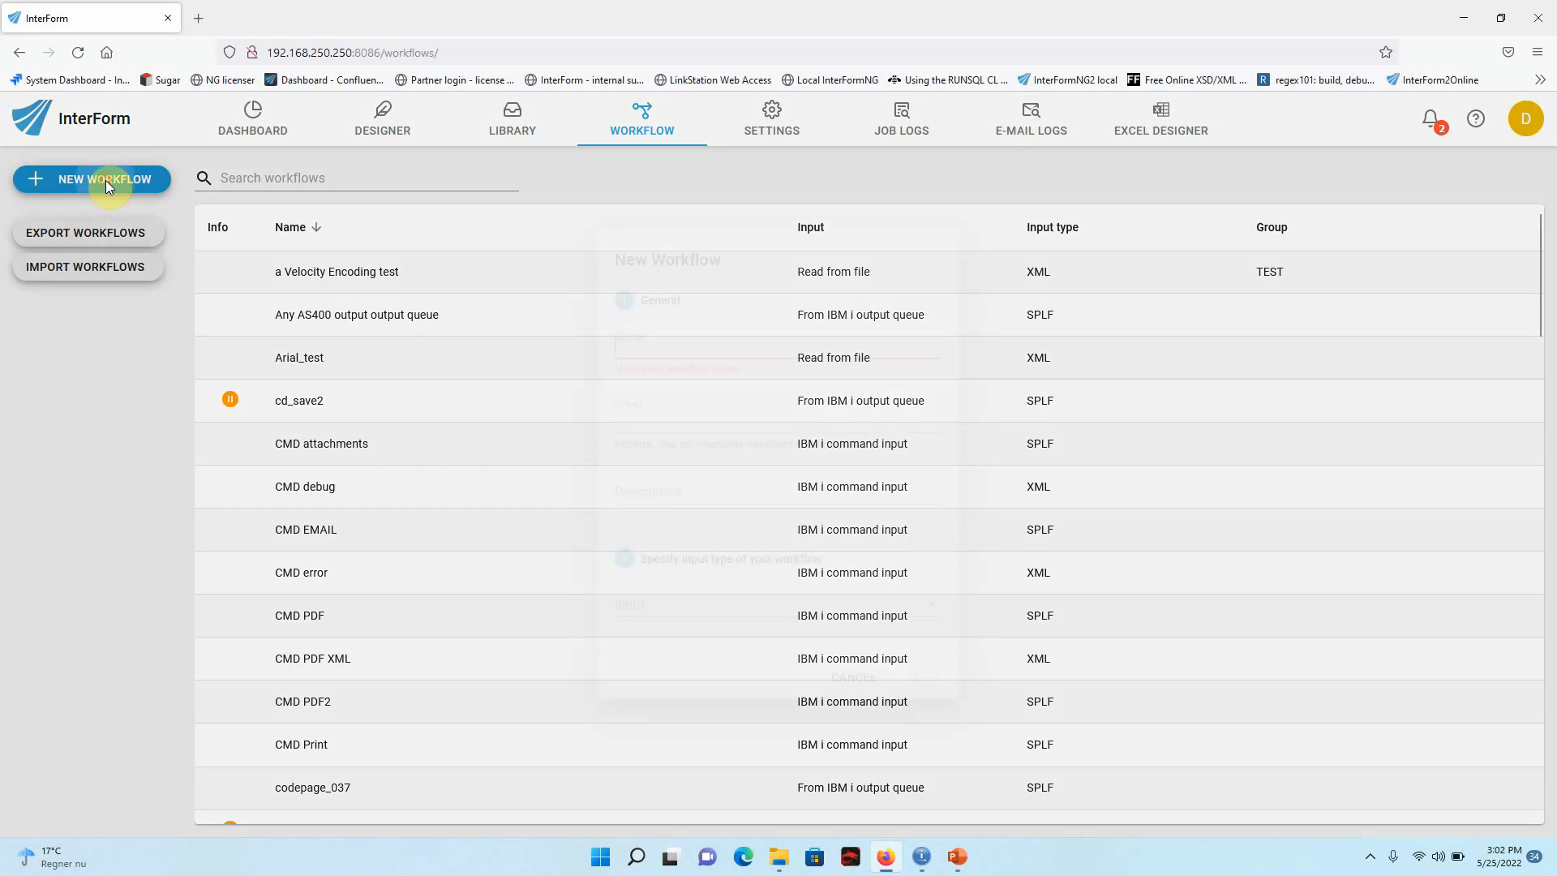
type("demo")
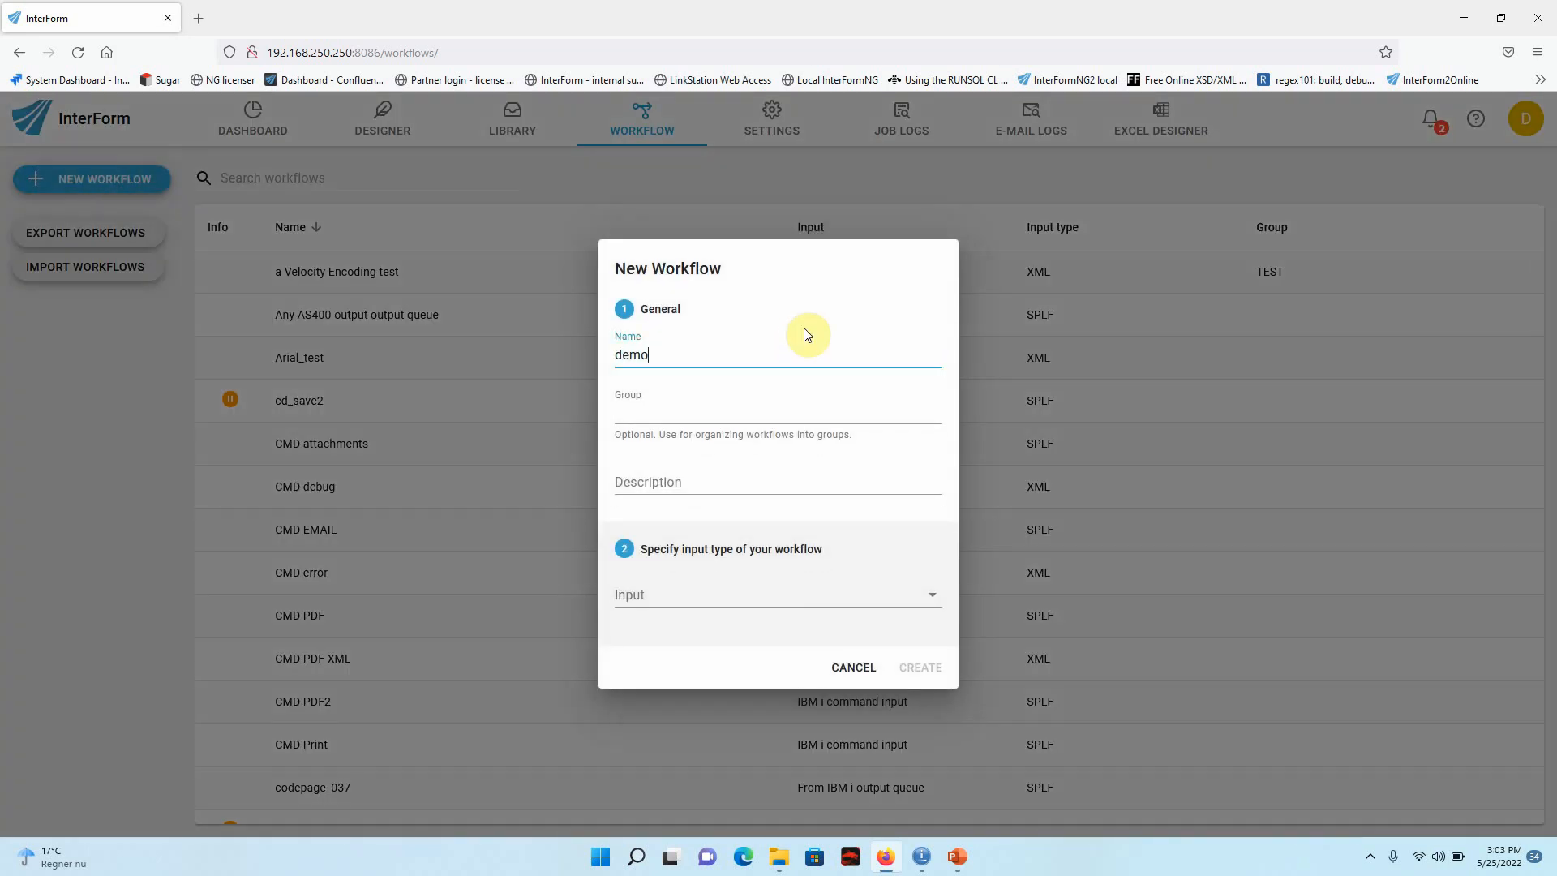
left_click(807, 598)
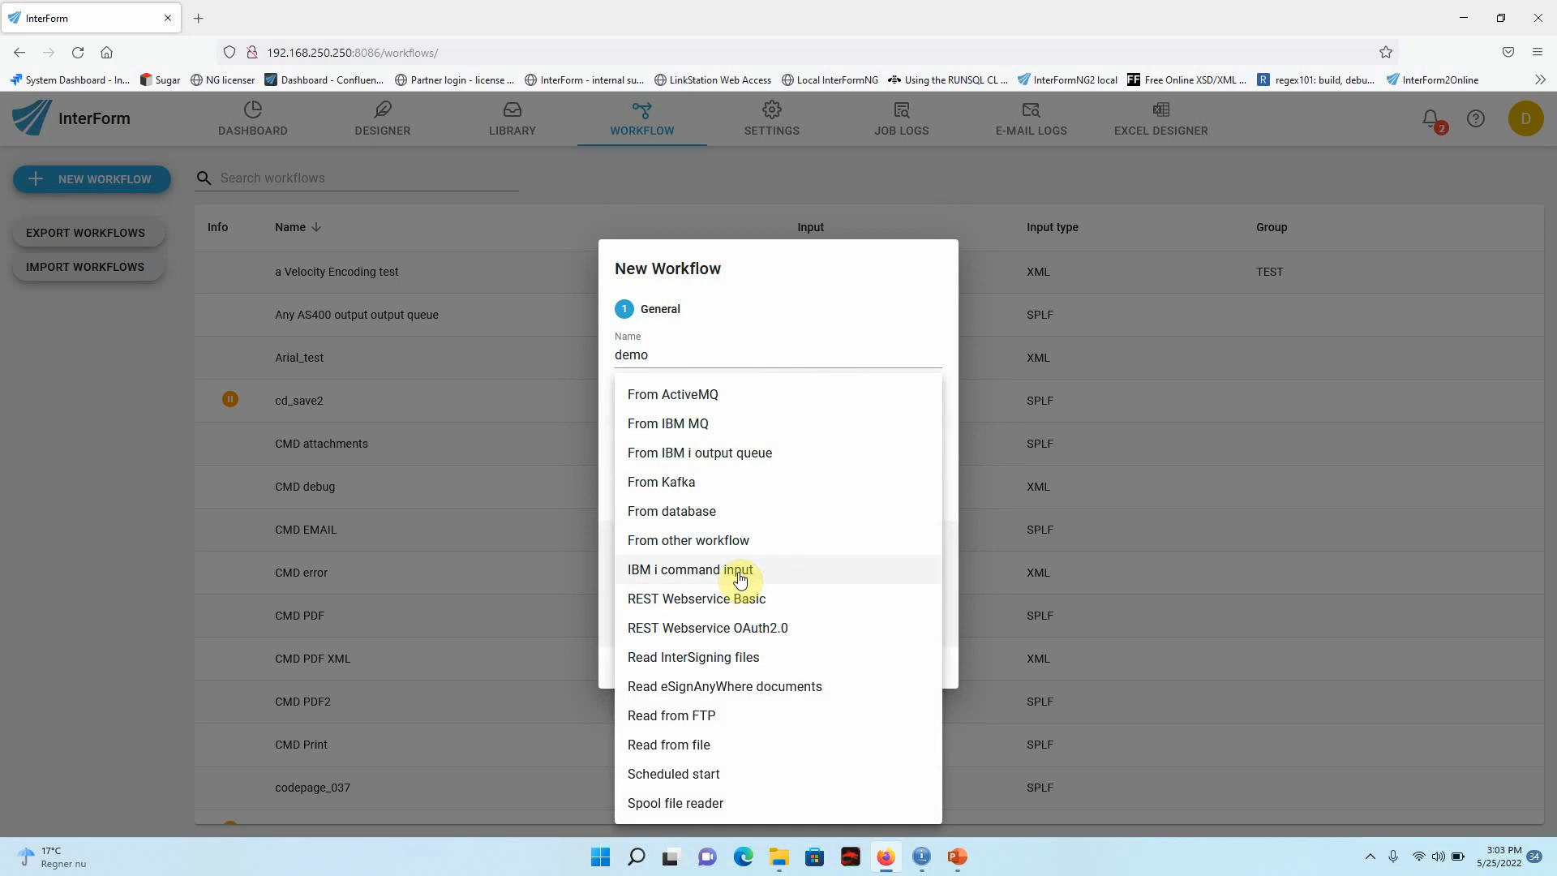
left_click(740, 453)
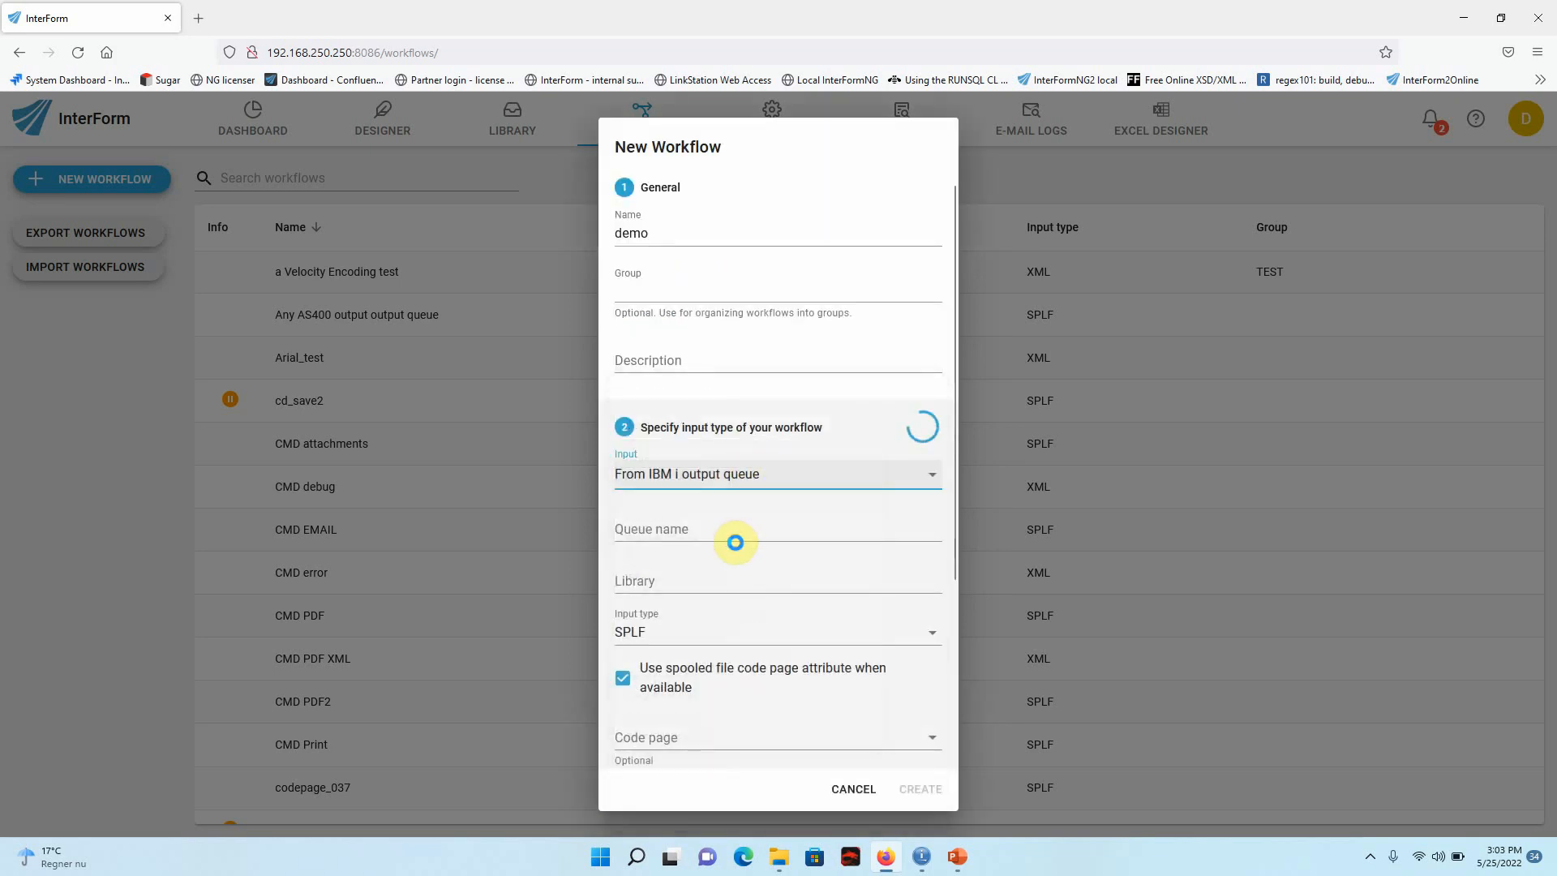
Set the input queue name to input and the library to qusrsys, and create the workflow.
left_click(735, 531)
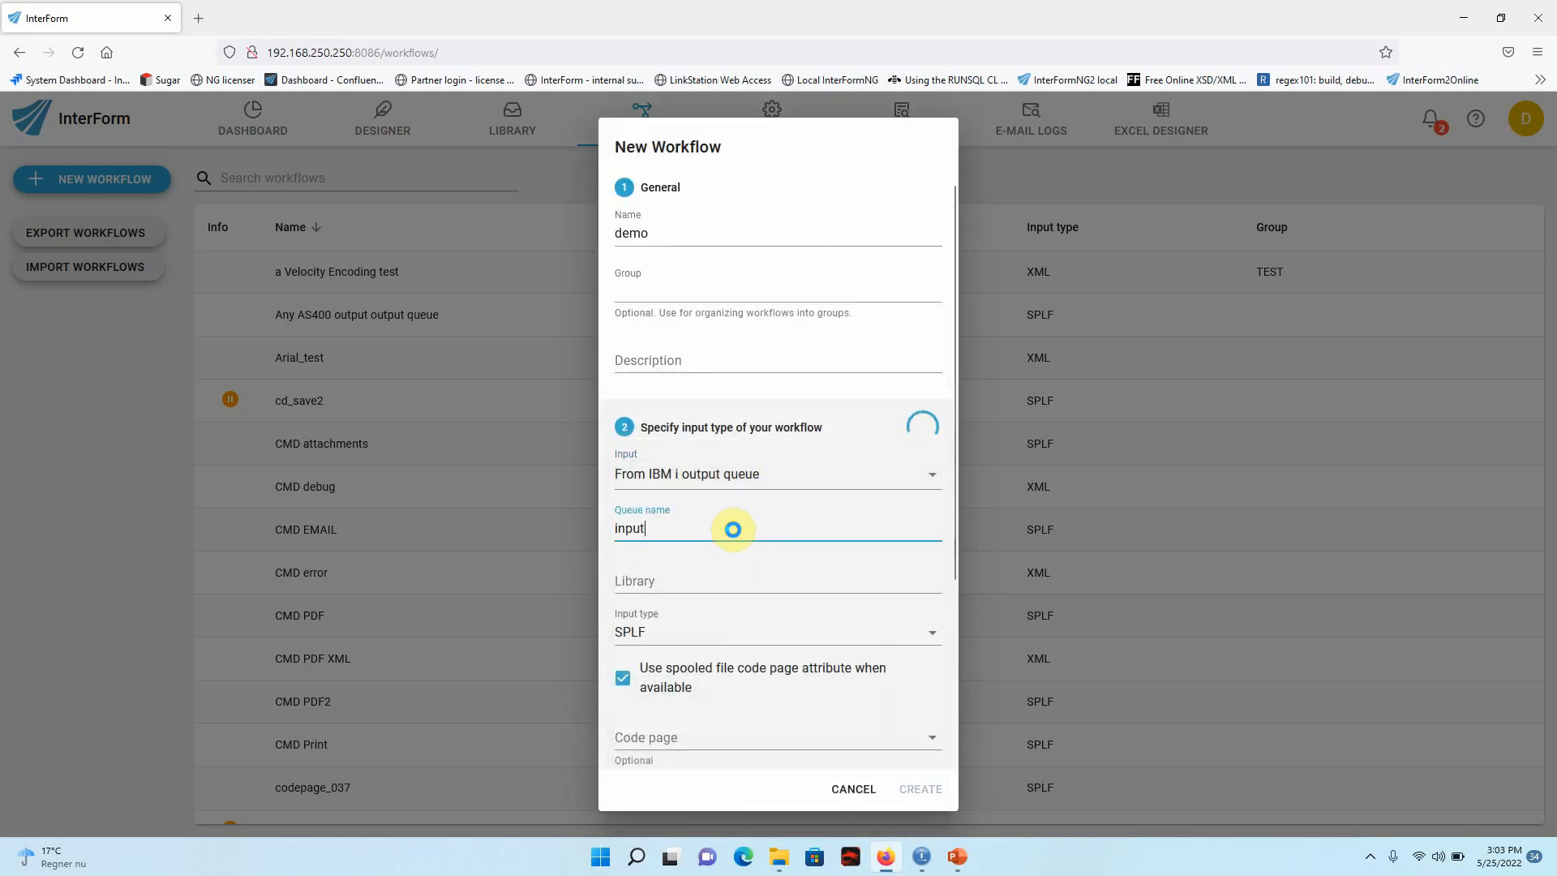
left_click(660, 582)
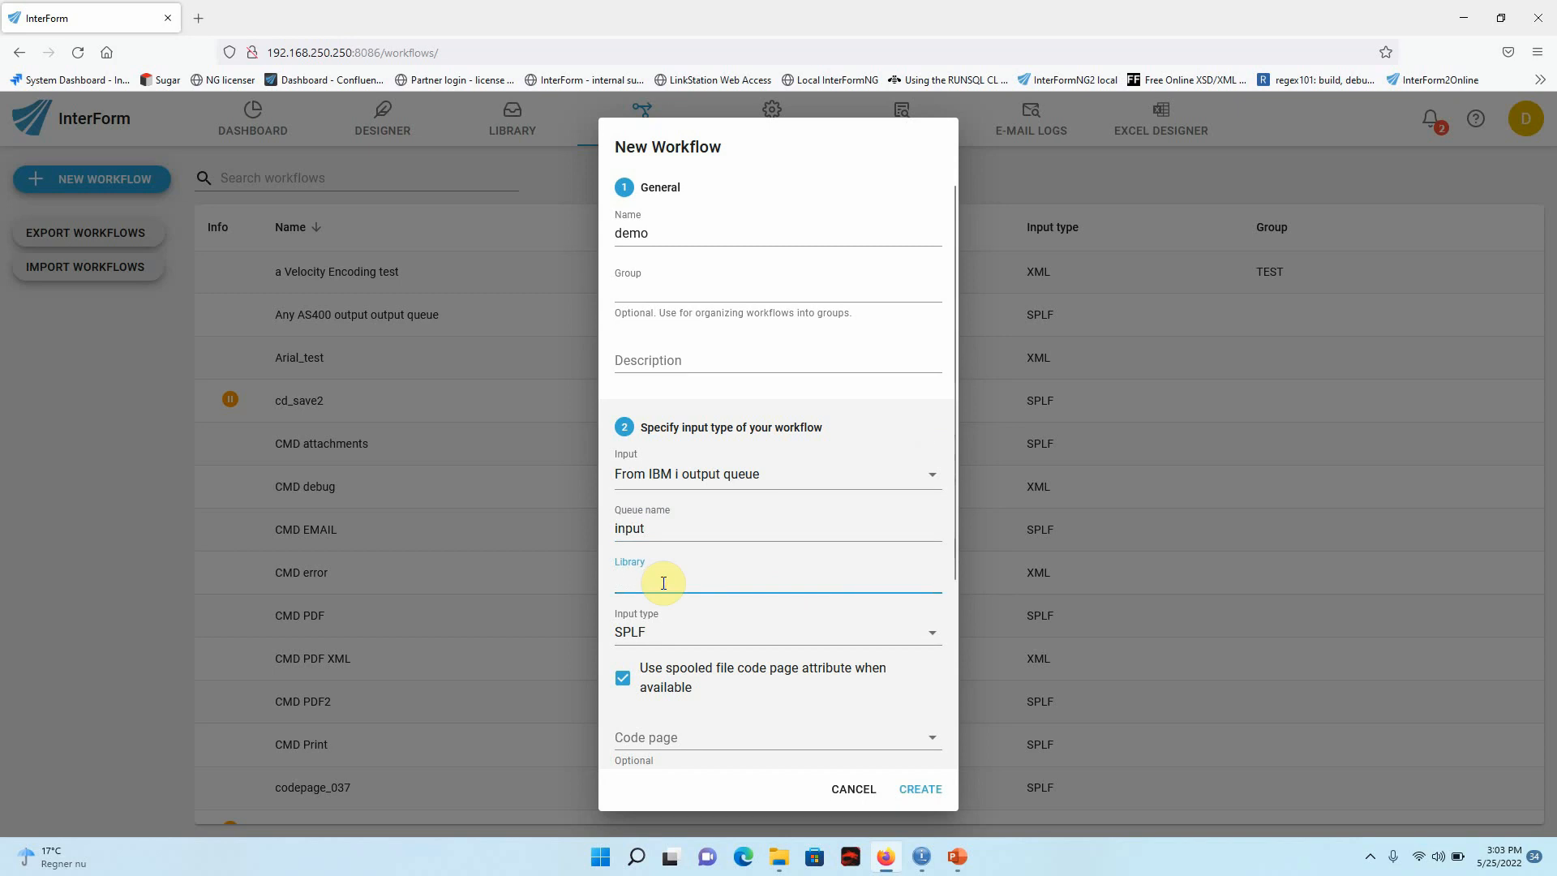
type("qusrsys")
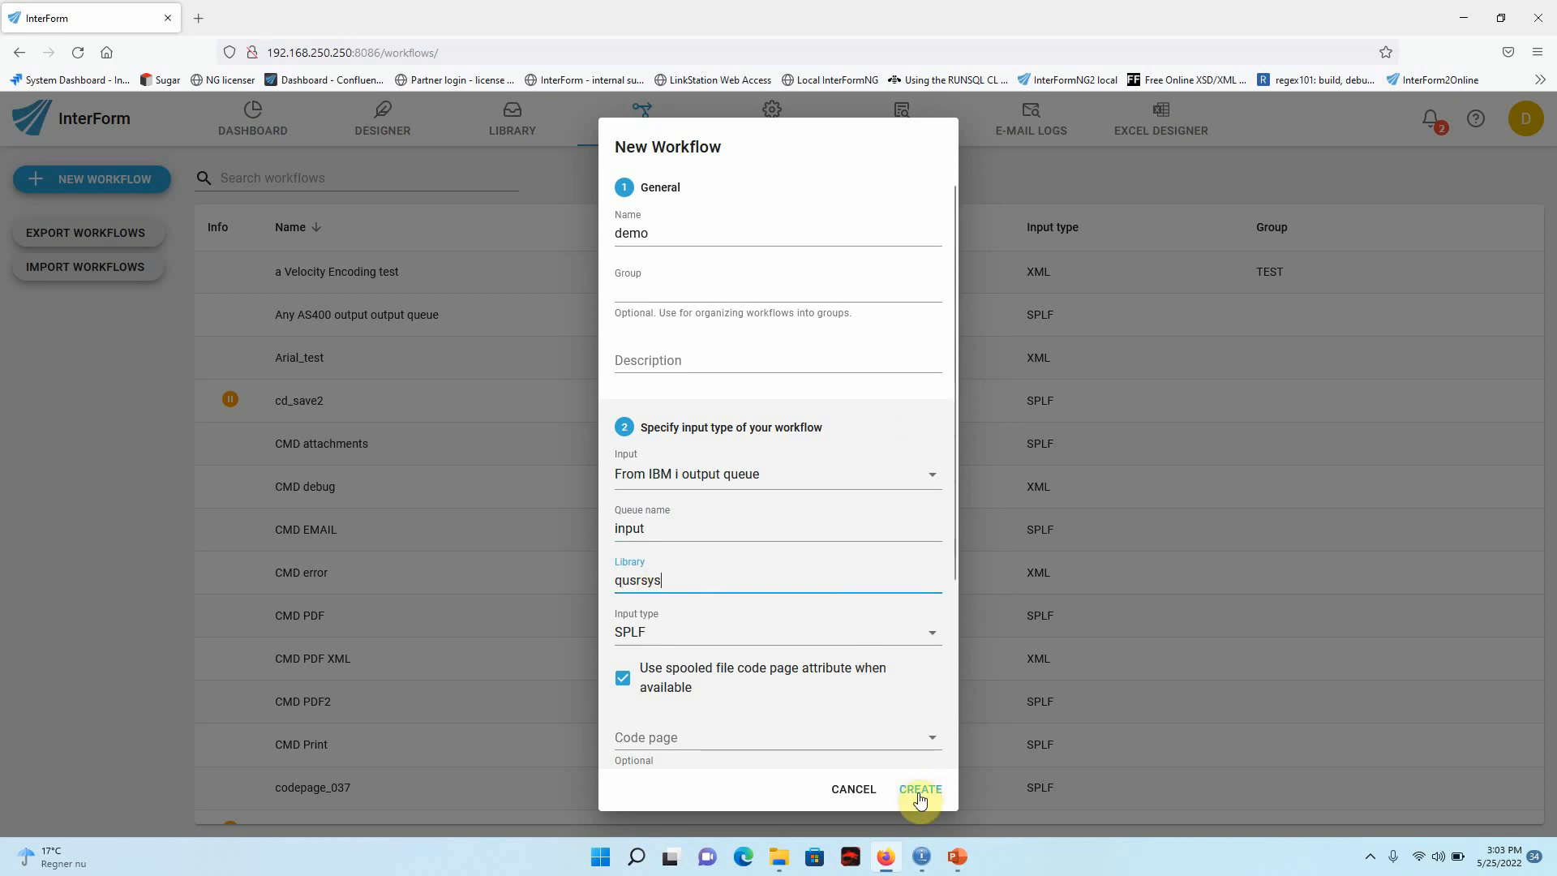
left_click(919, 794)
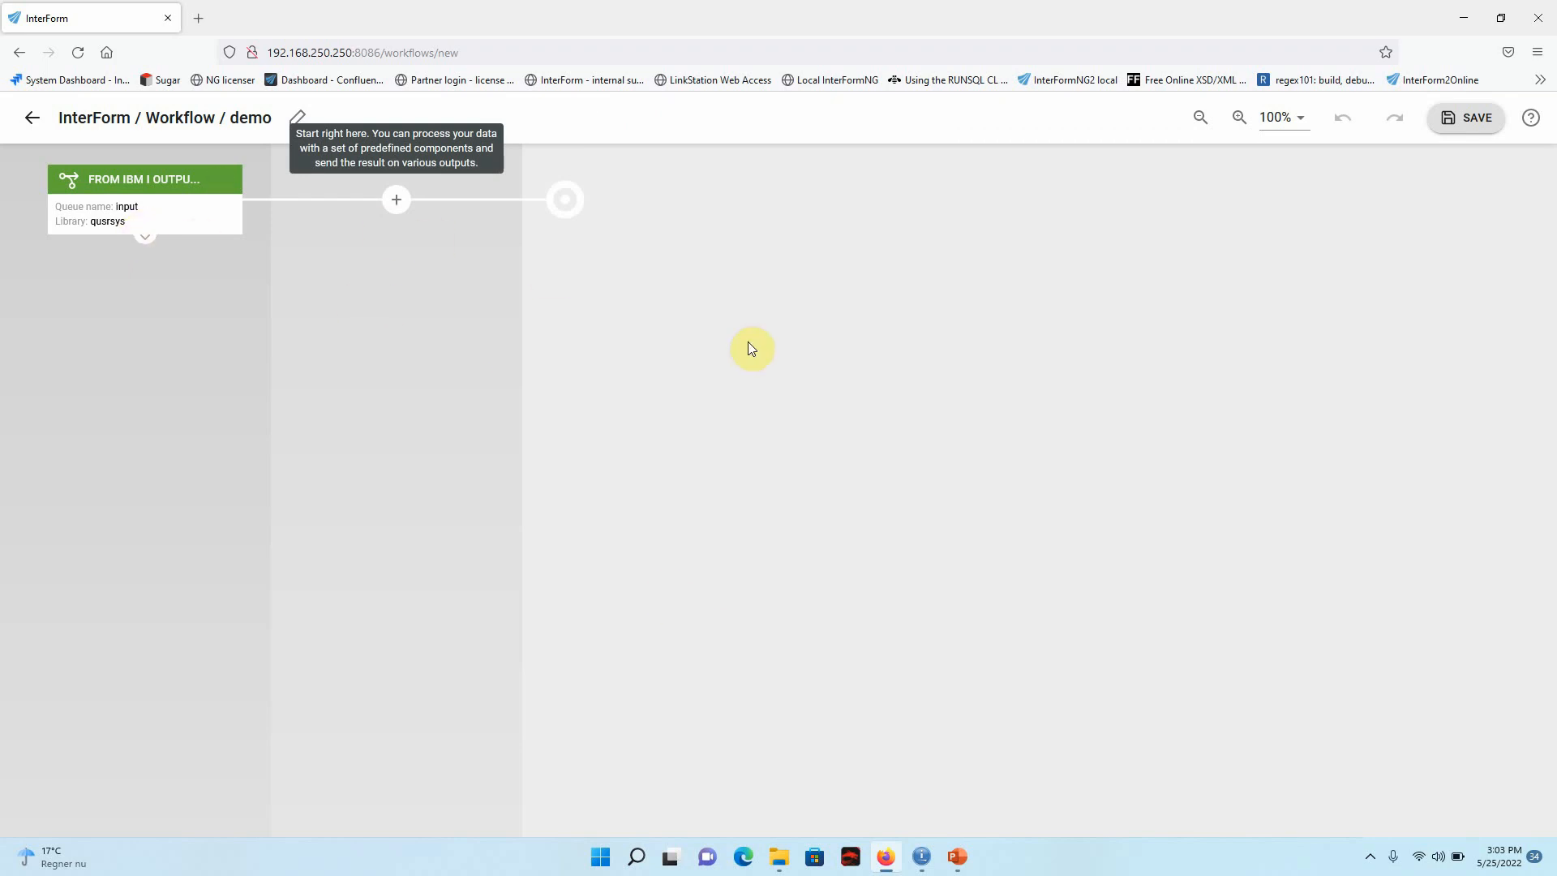
Add a Choice component after the input and insert the spooled file variable interform.input.spooled.formtype into its When condition.
mouse_move(227, 202)
left_click(396, 203)
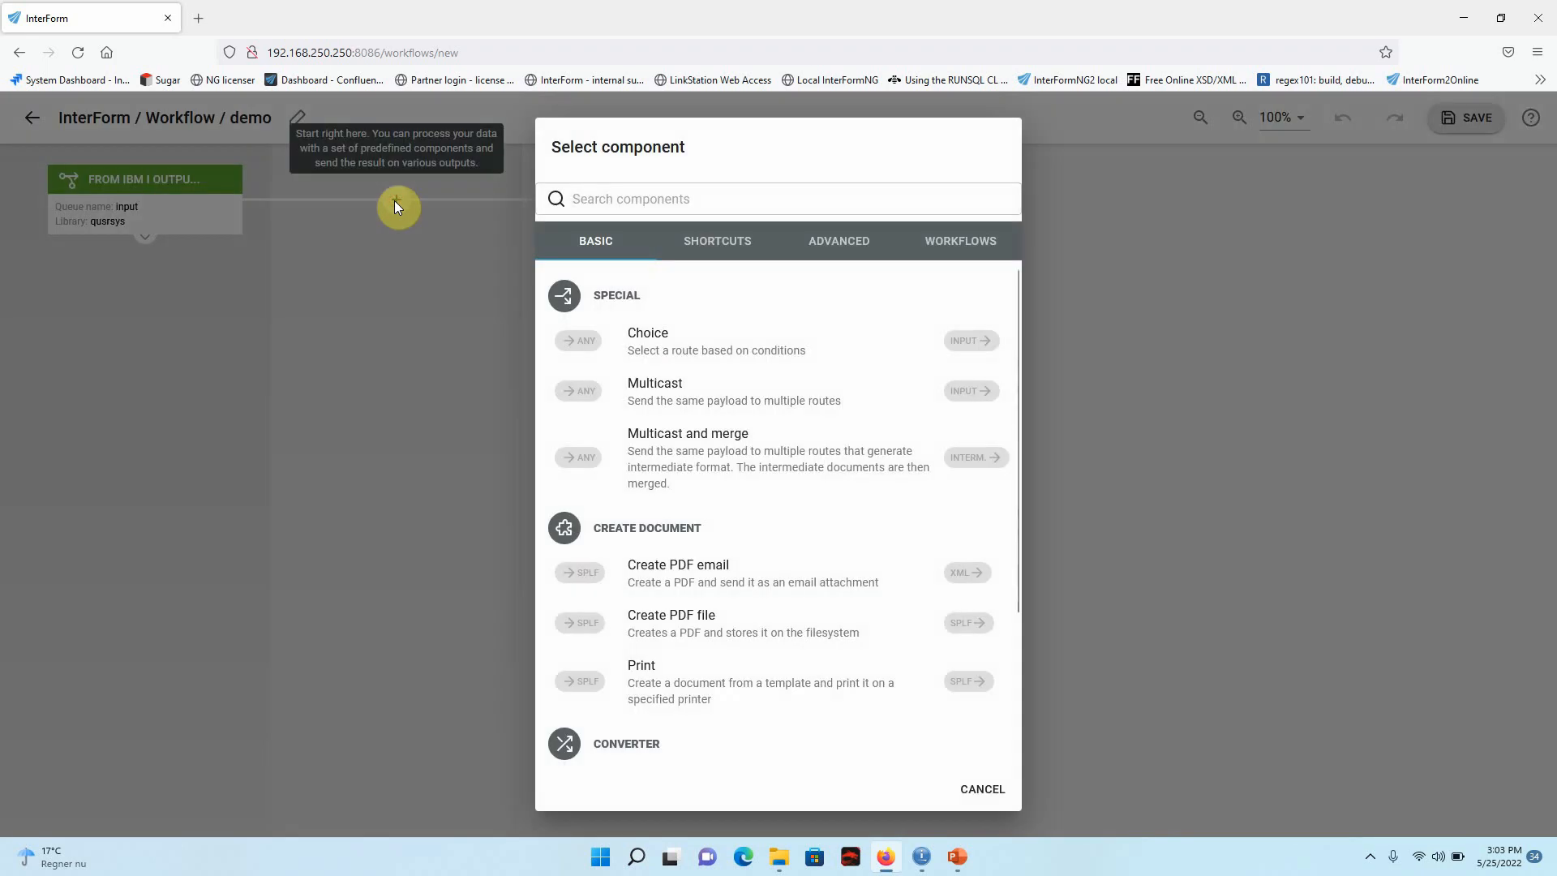
left_click(663, 341)
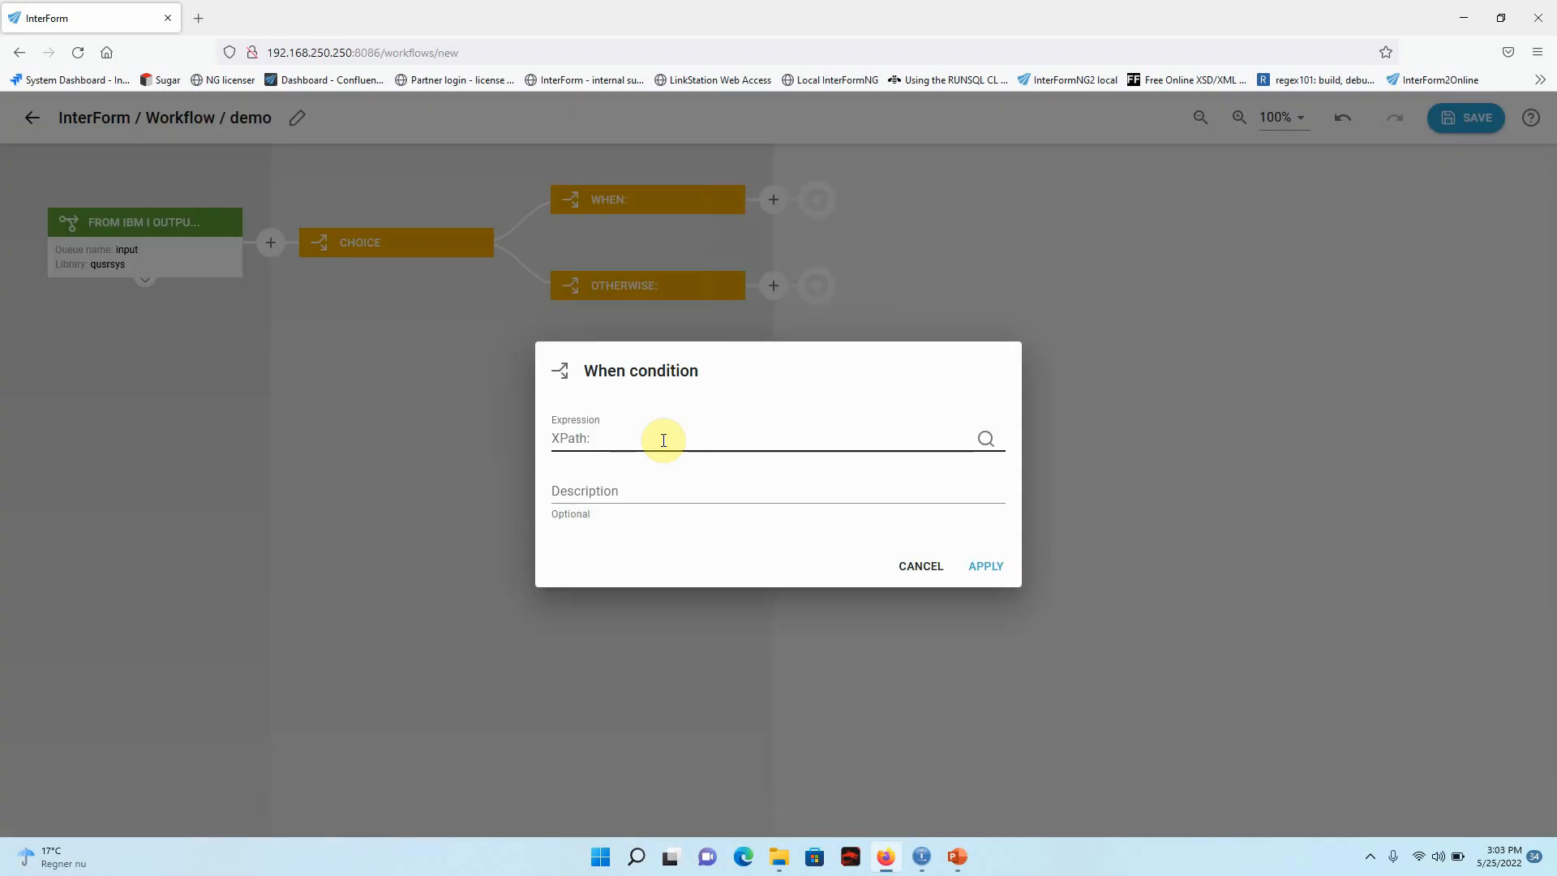
left_click(987, 440)
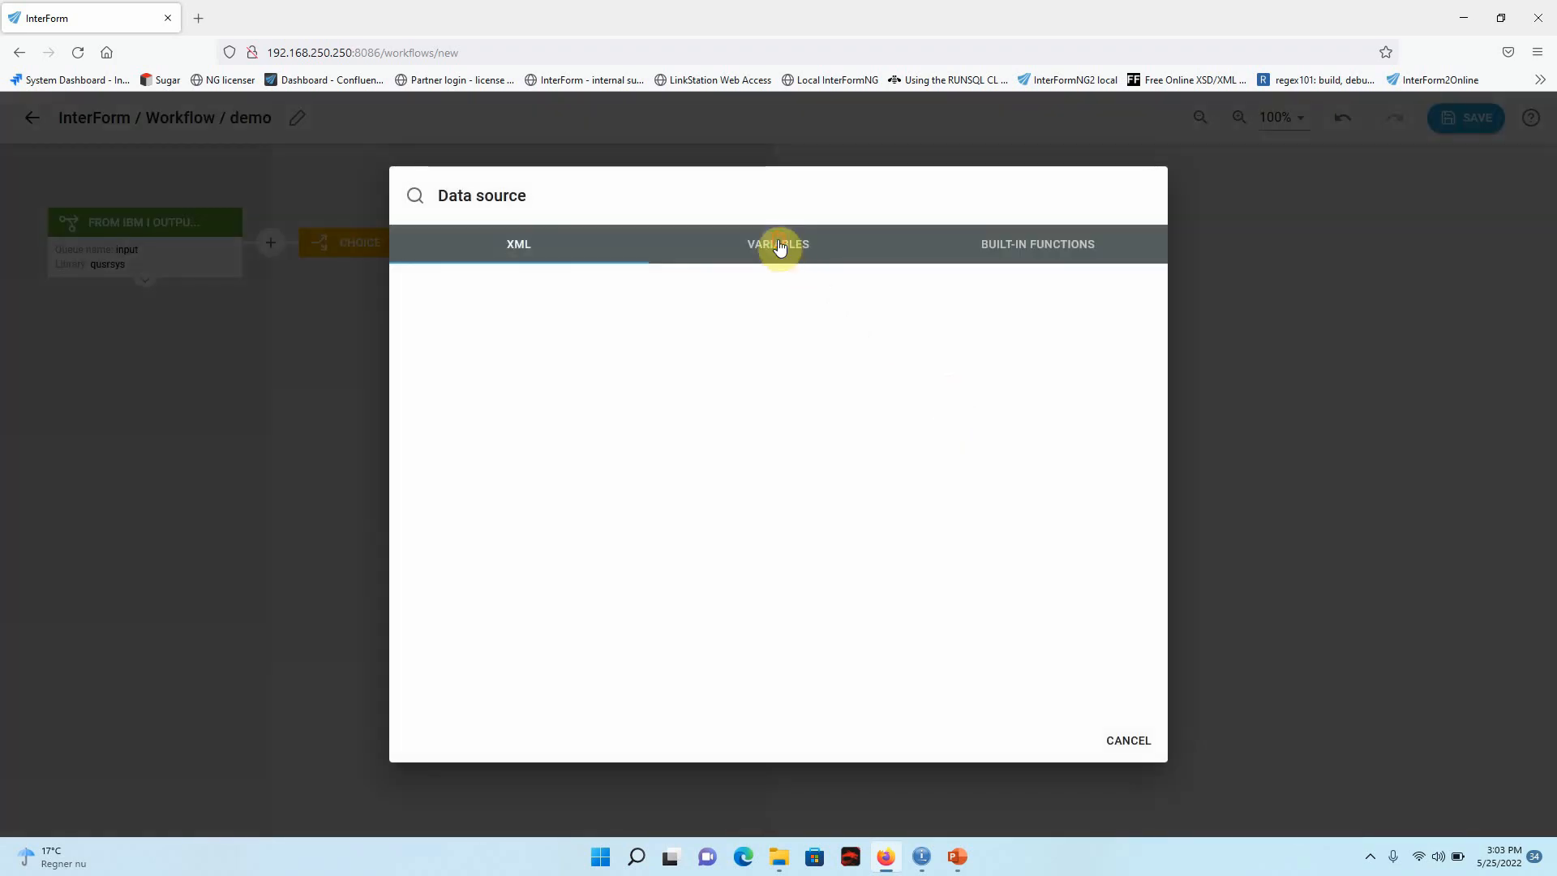
left_click(780, 246)
scroll(682, 418, "down", 6)
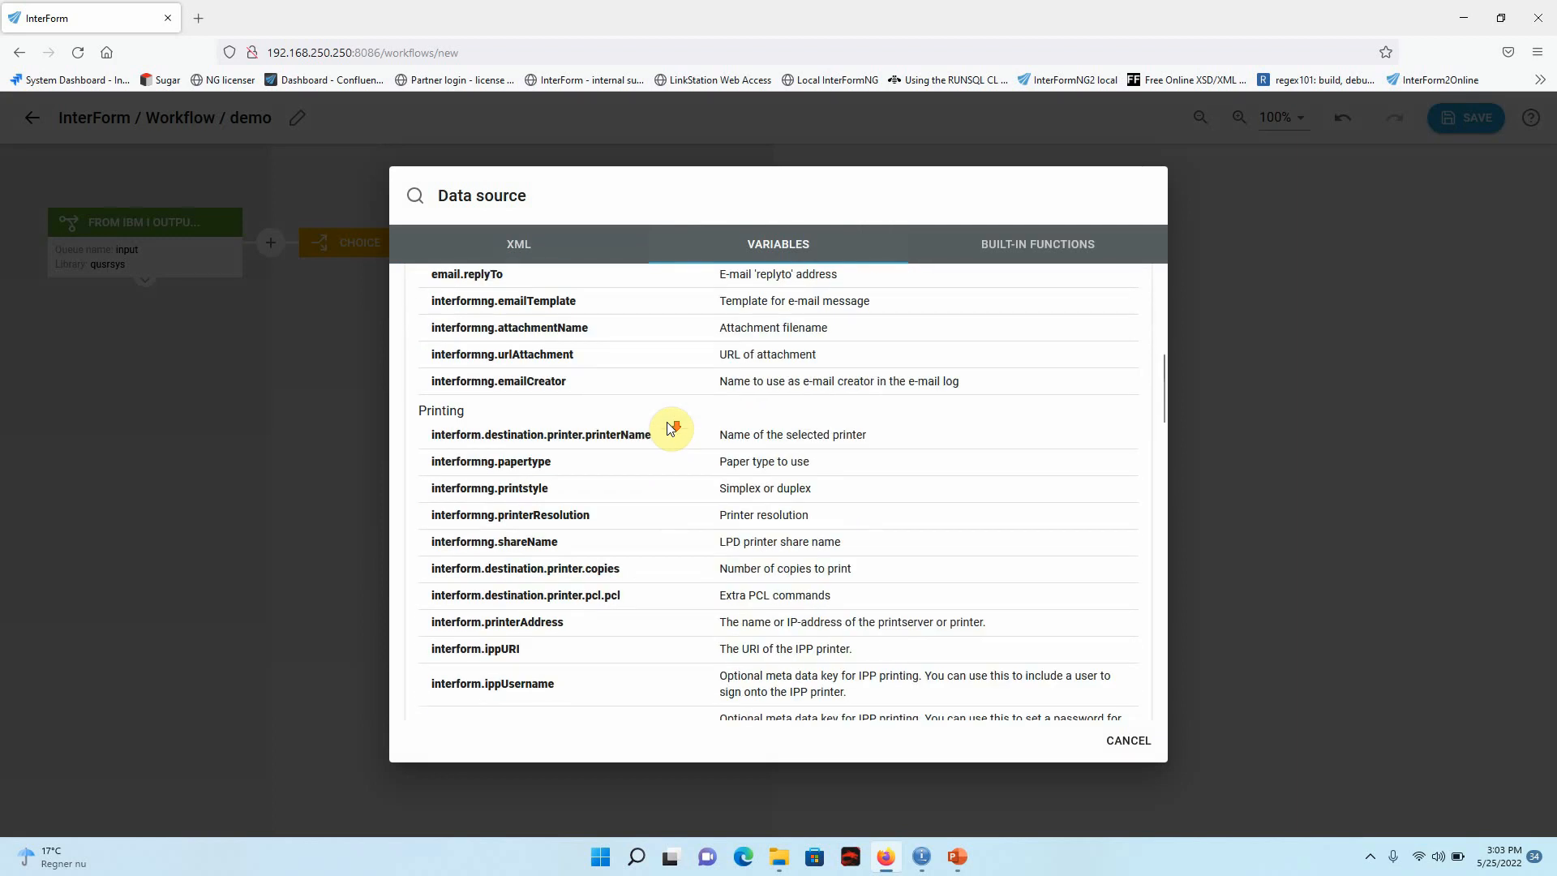
scroll(669, 427, "down", 6)
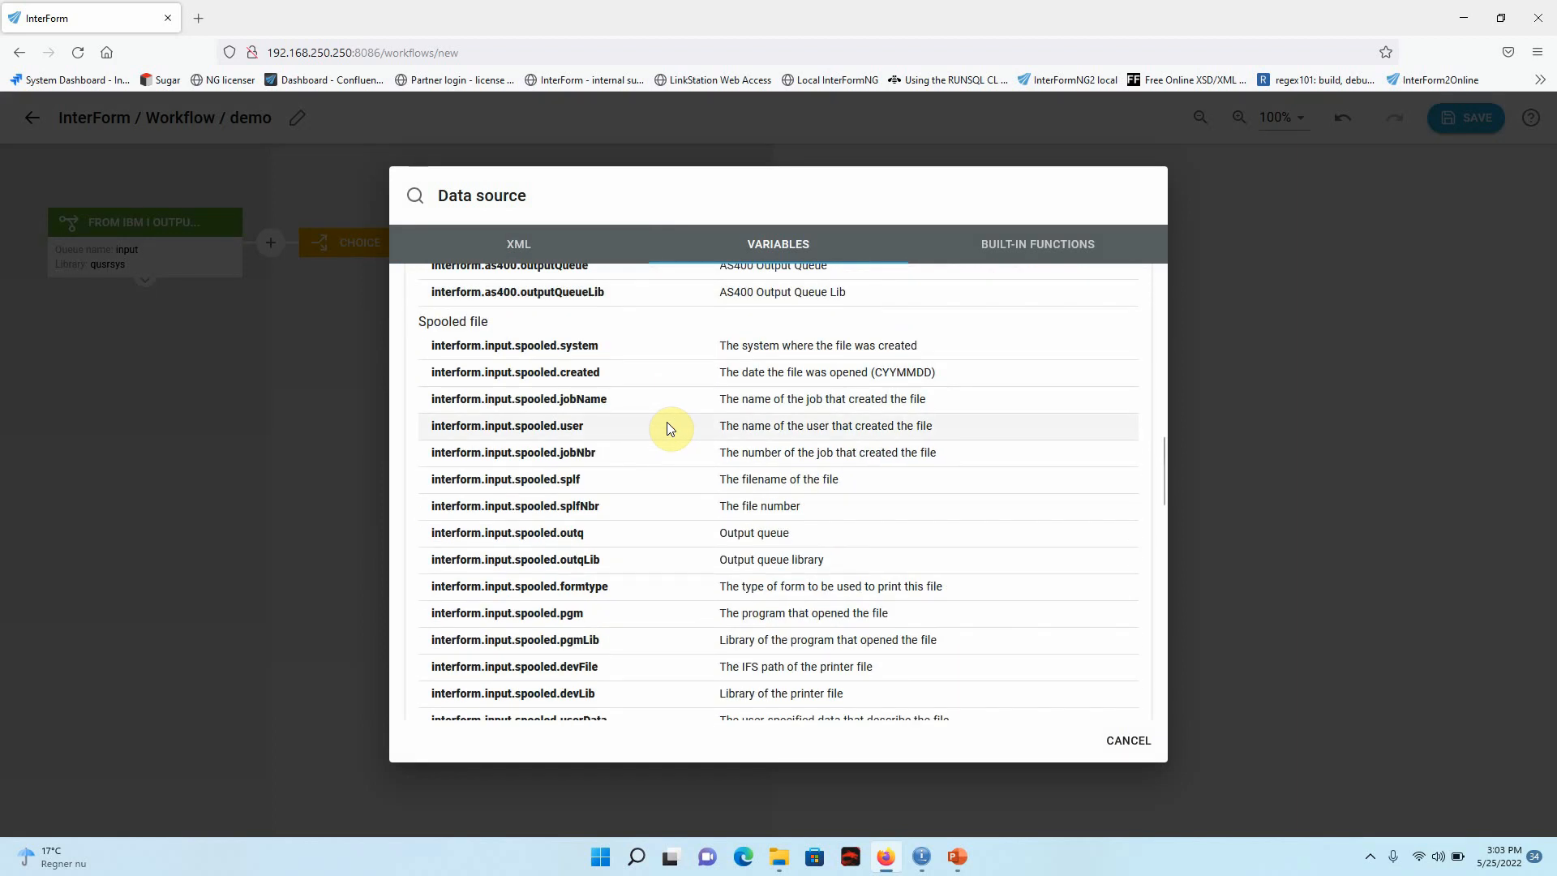
left_click(610, 586)
Complete the When expression with ="DEMO", set its description to DEMO and apply the condition.
left_click(815, 439)
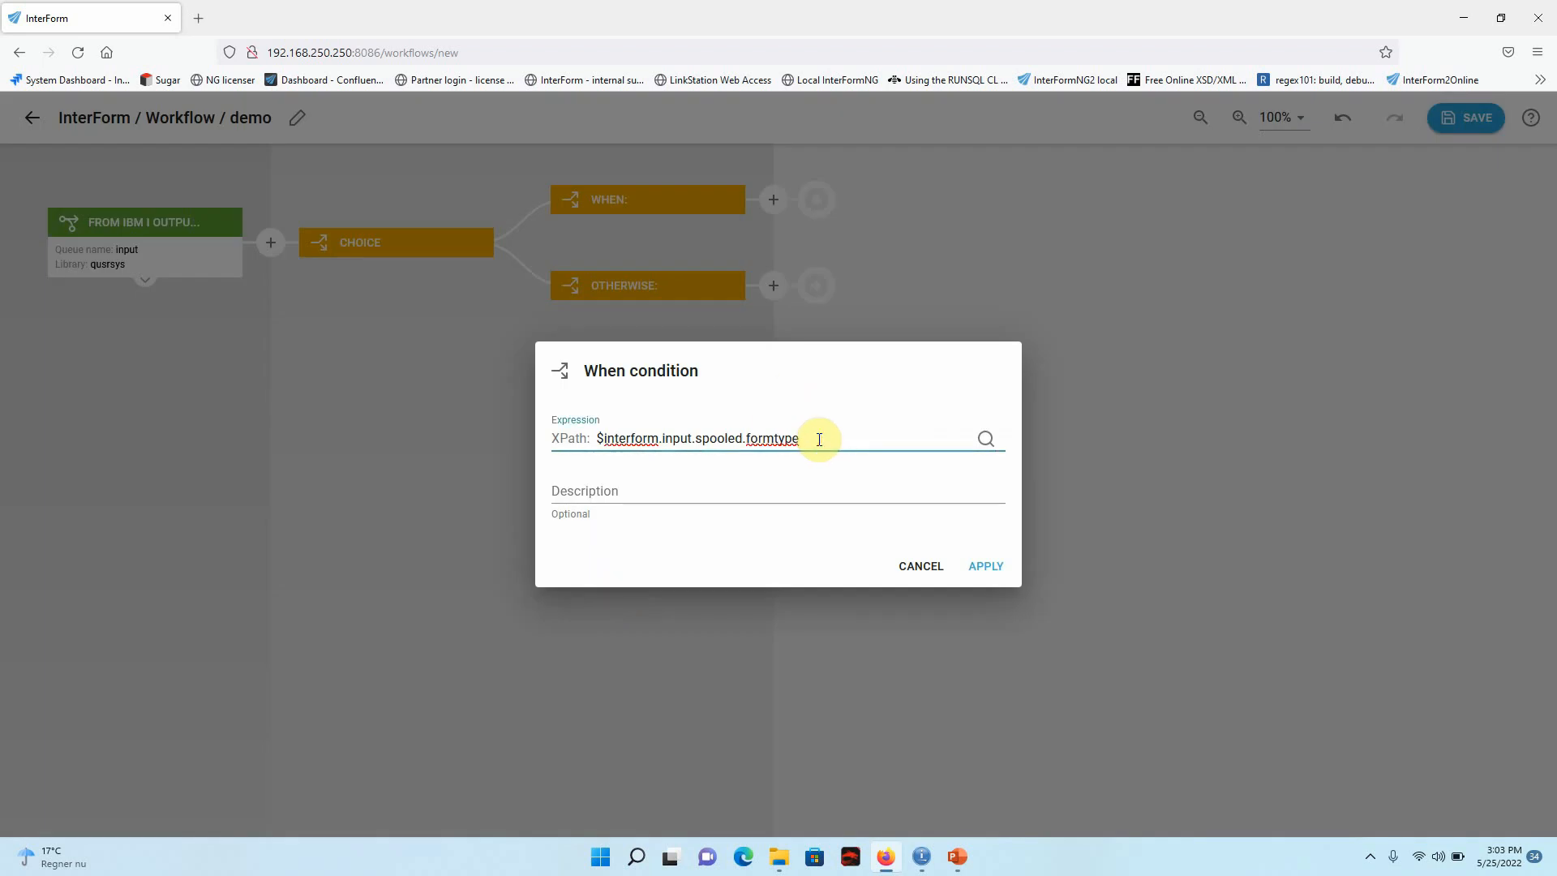
type("=")
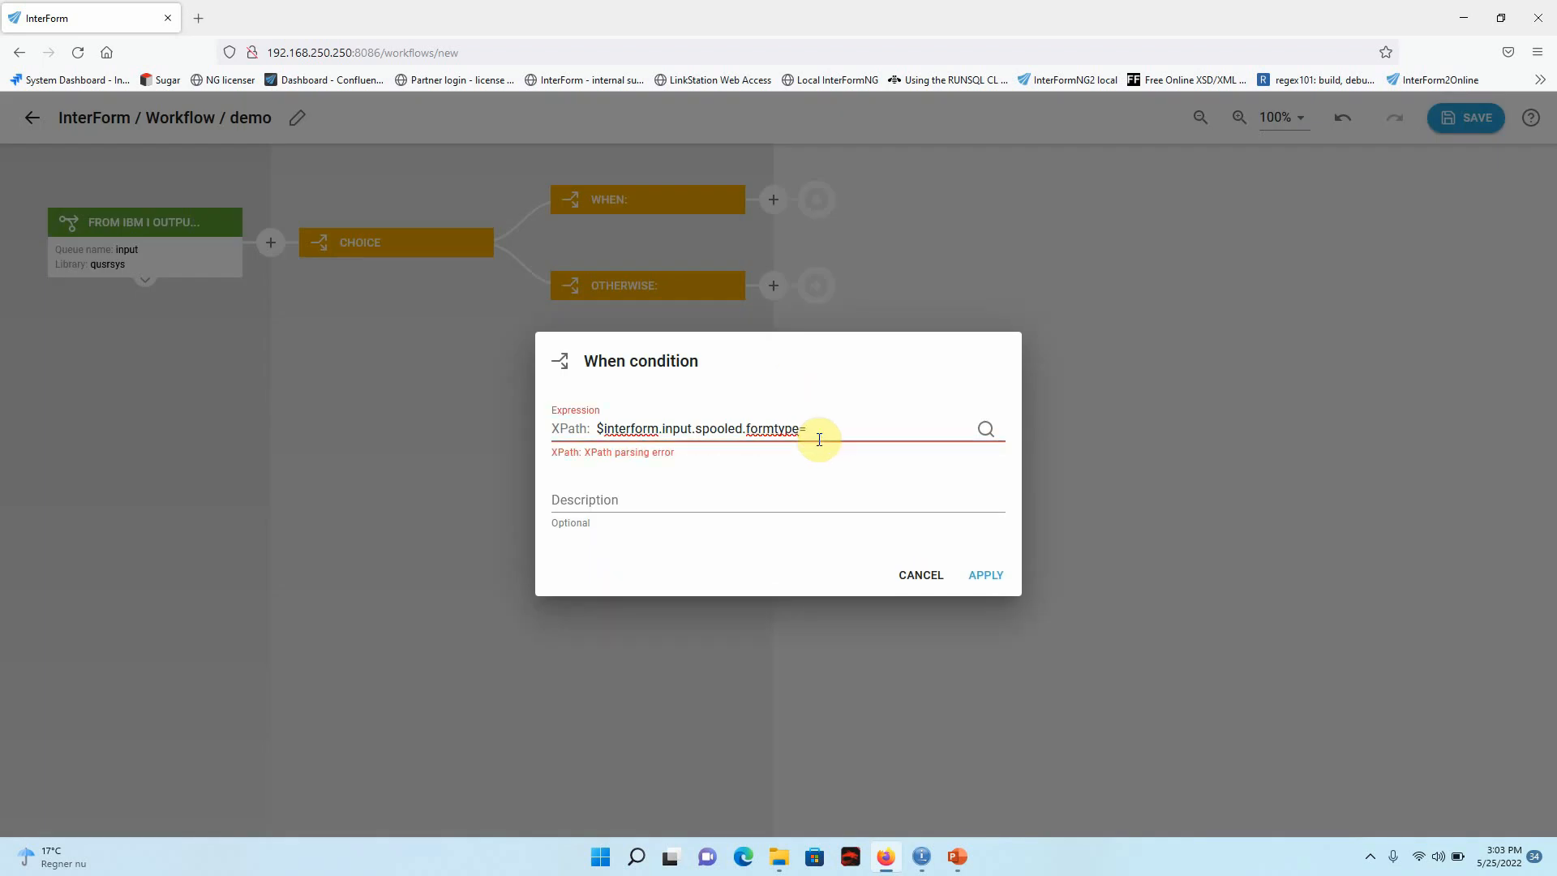
type("\"DEMO\"")
double_click(843, 440)
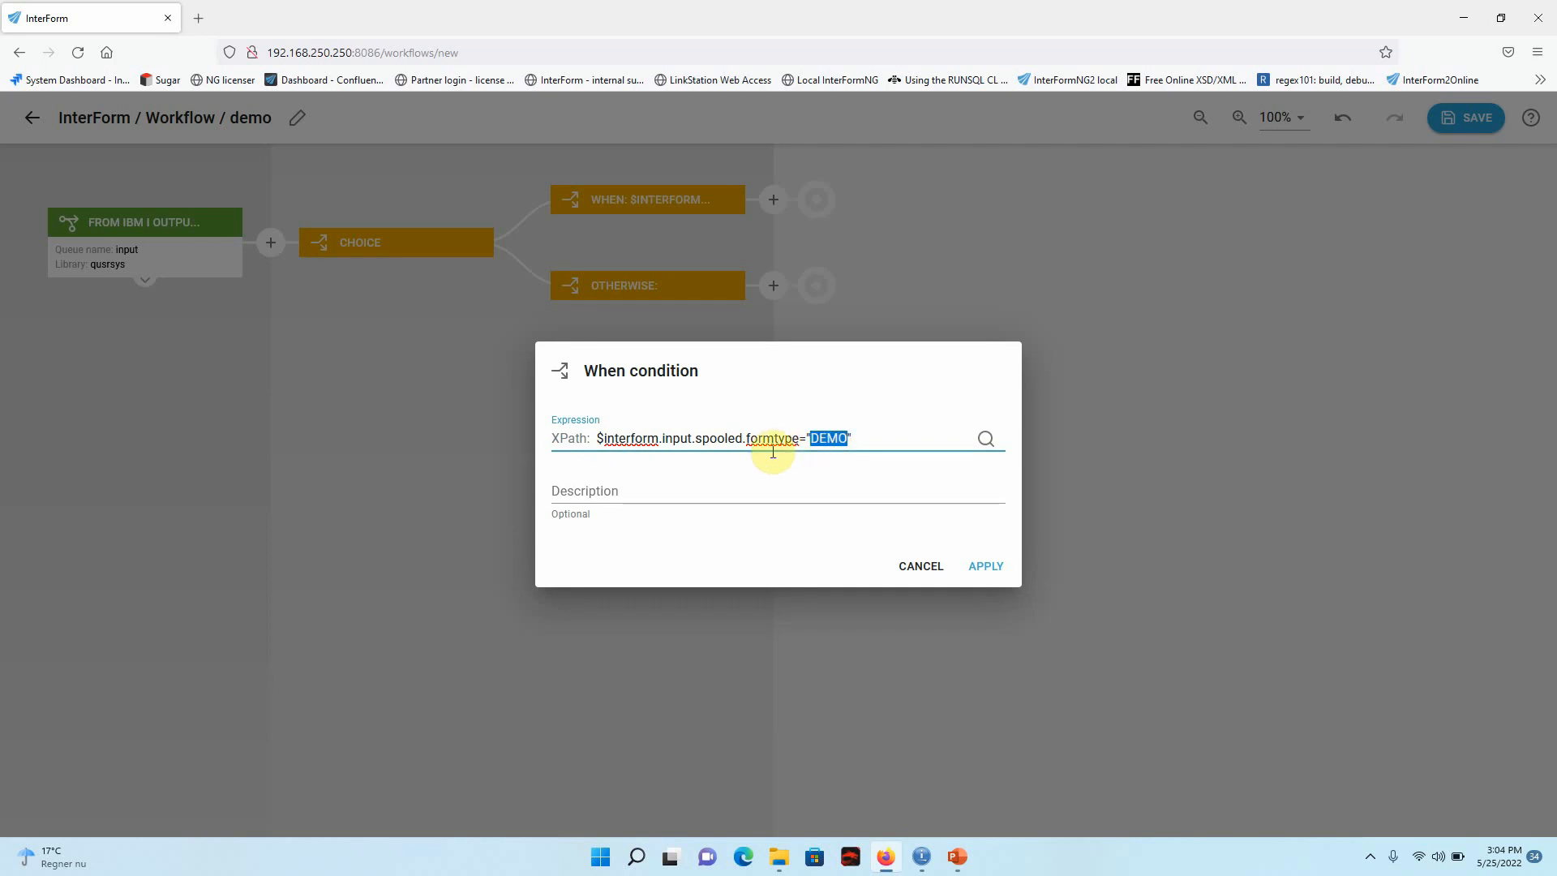
left_click(727, 487)
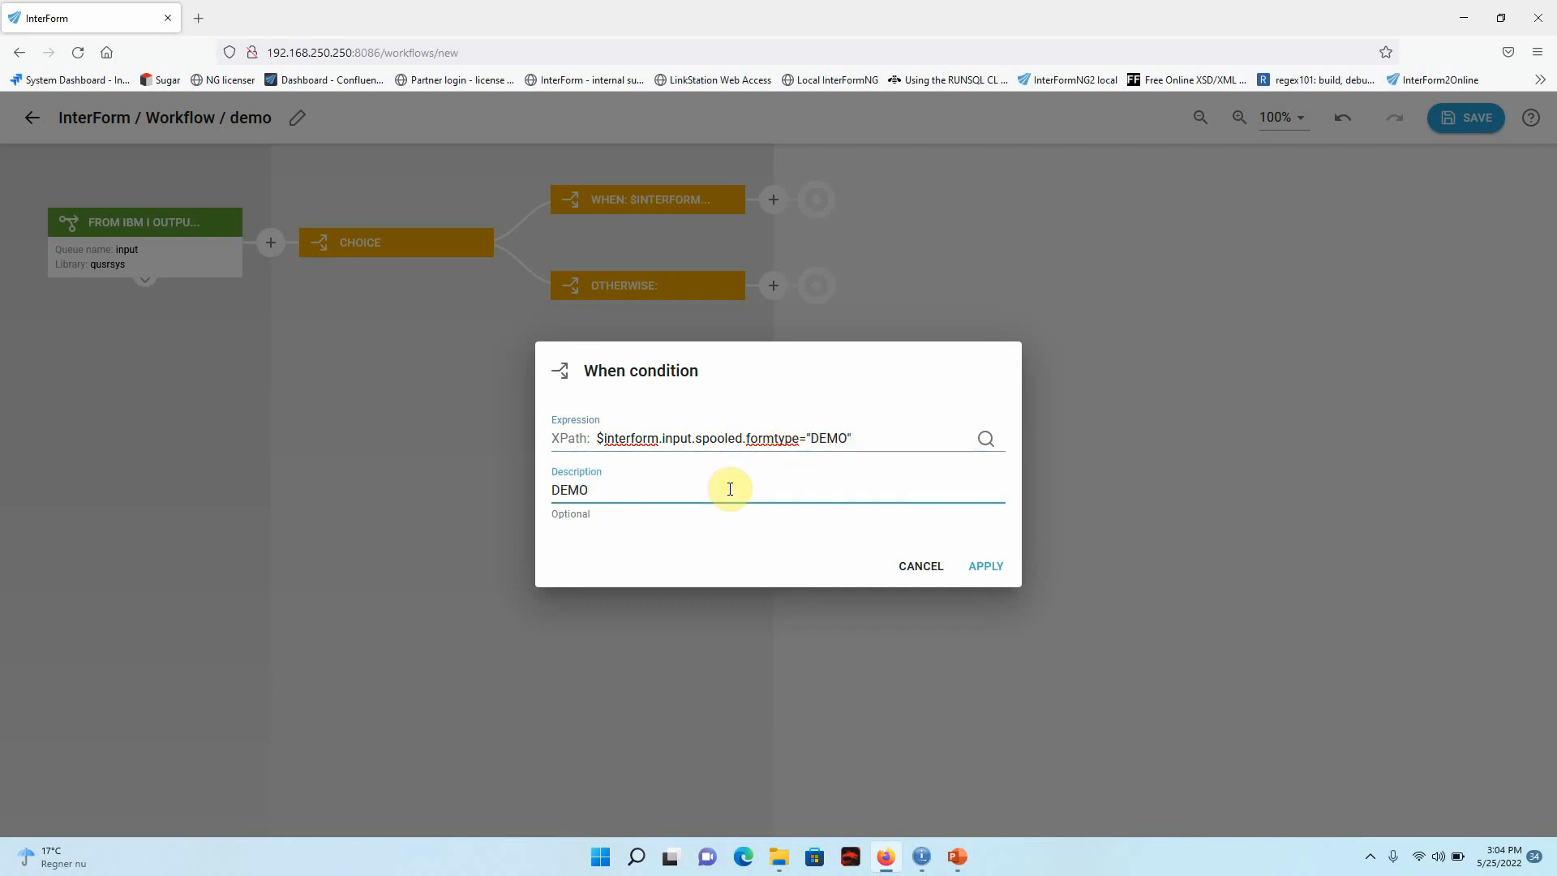
left_click(986, 566)
Add a Print component to the When: DEMO branch and choose the printer HPLJ500.
left_click(774, 200)
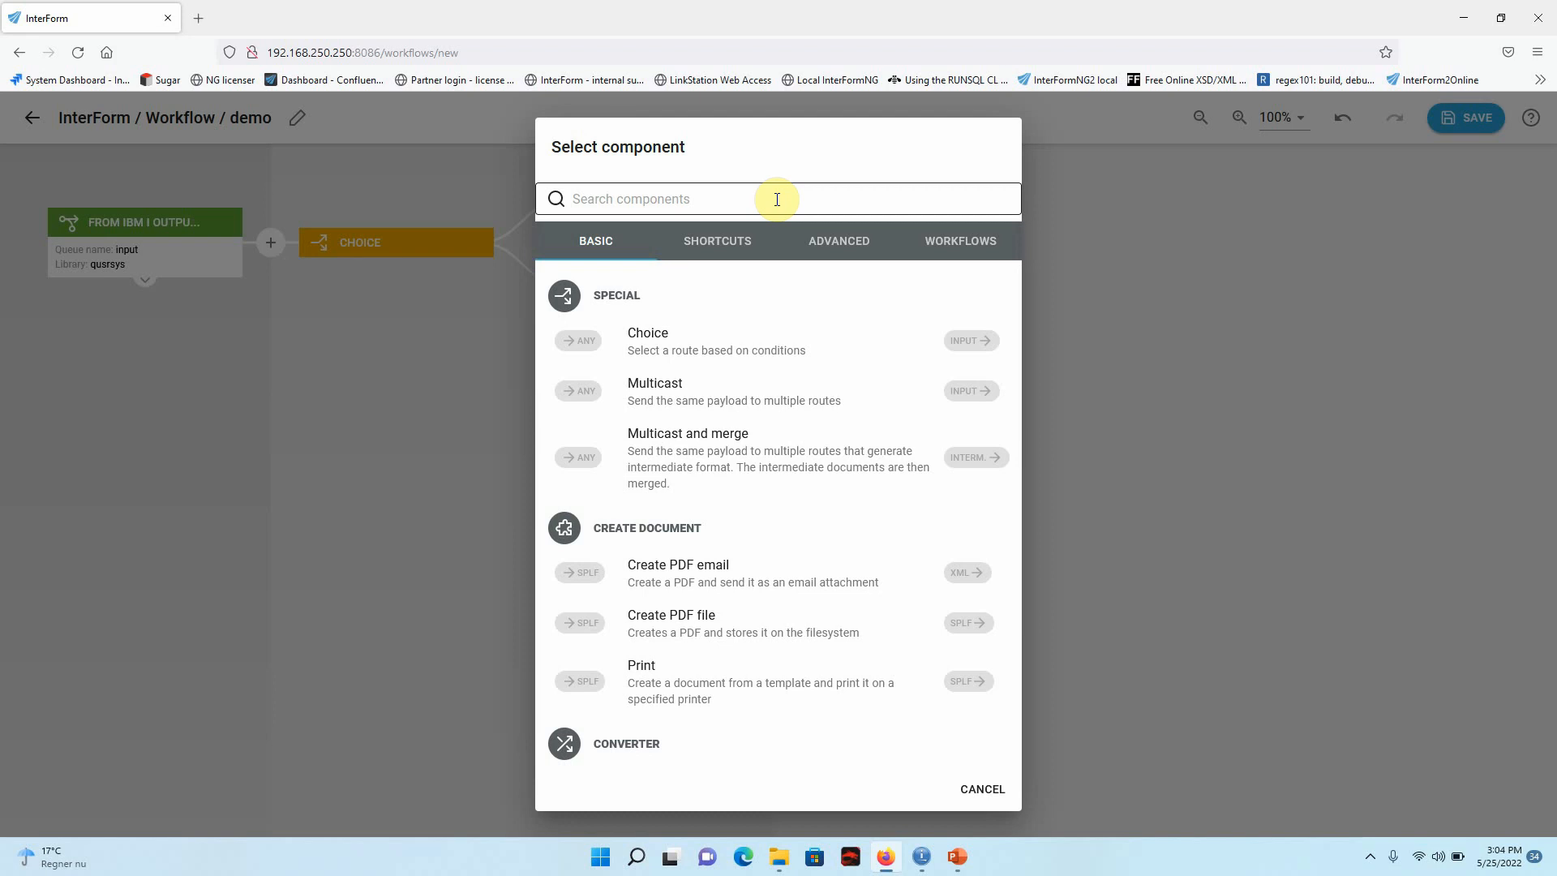
left_click(680, 686)
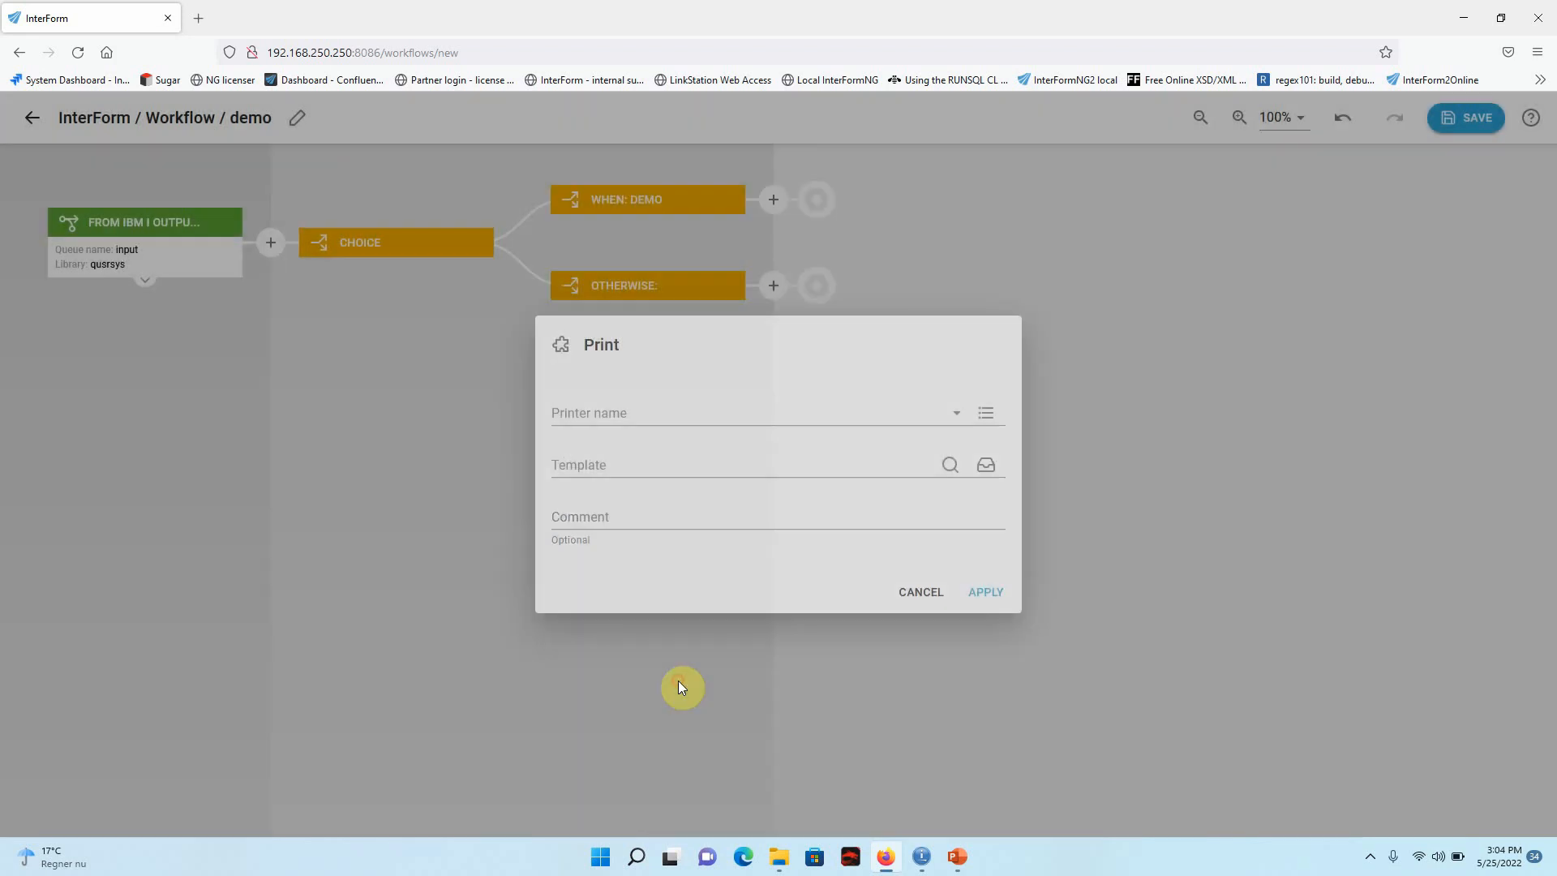
left_click(782, 421)
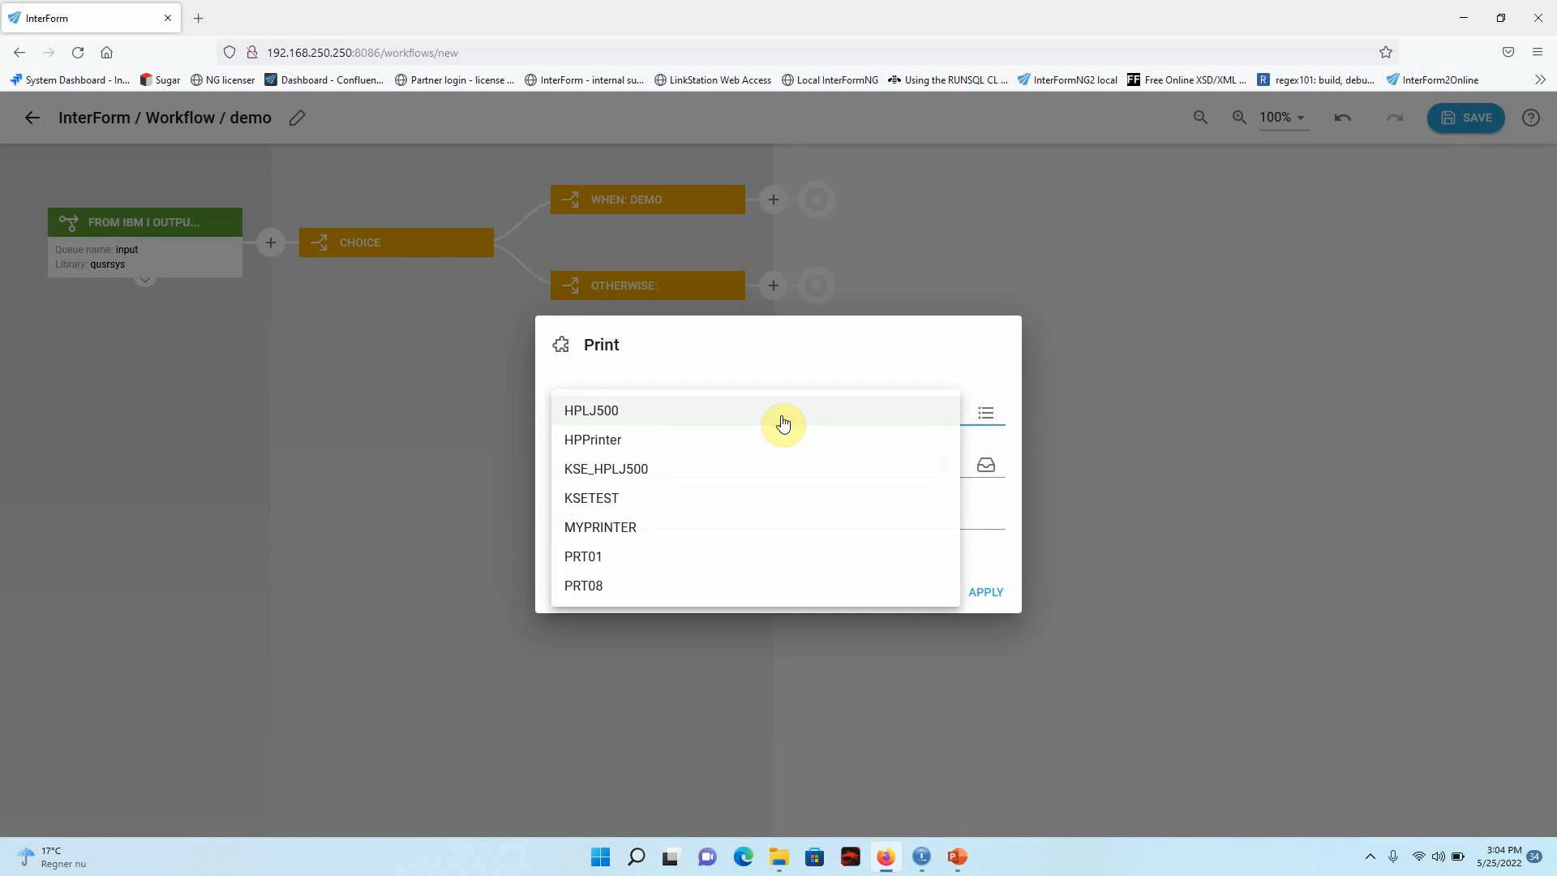
left_click(601, 414)
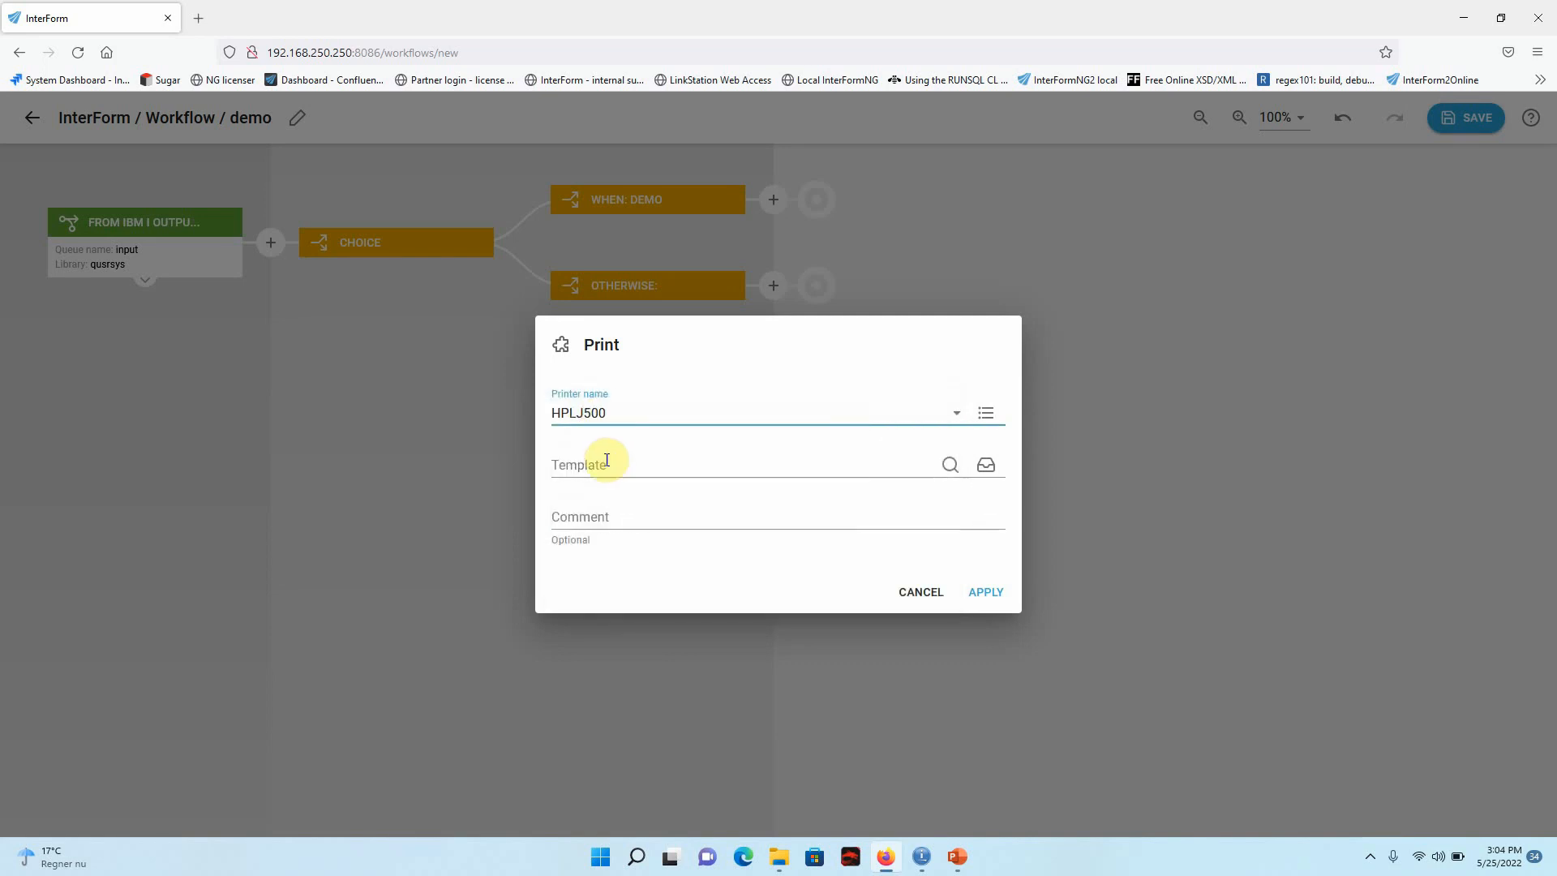
Assign the root-folder template Demo.ift to the Print component and apply it.
left_click(605, 468)
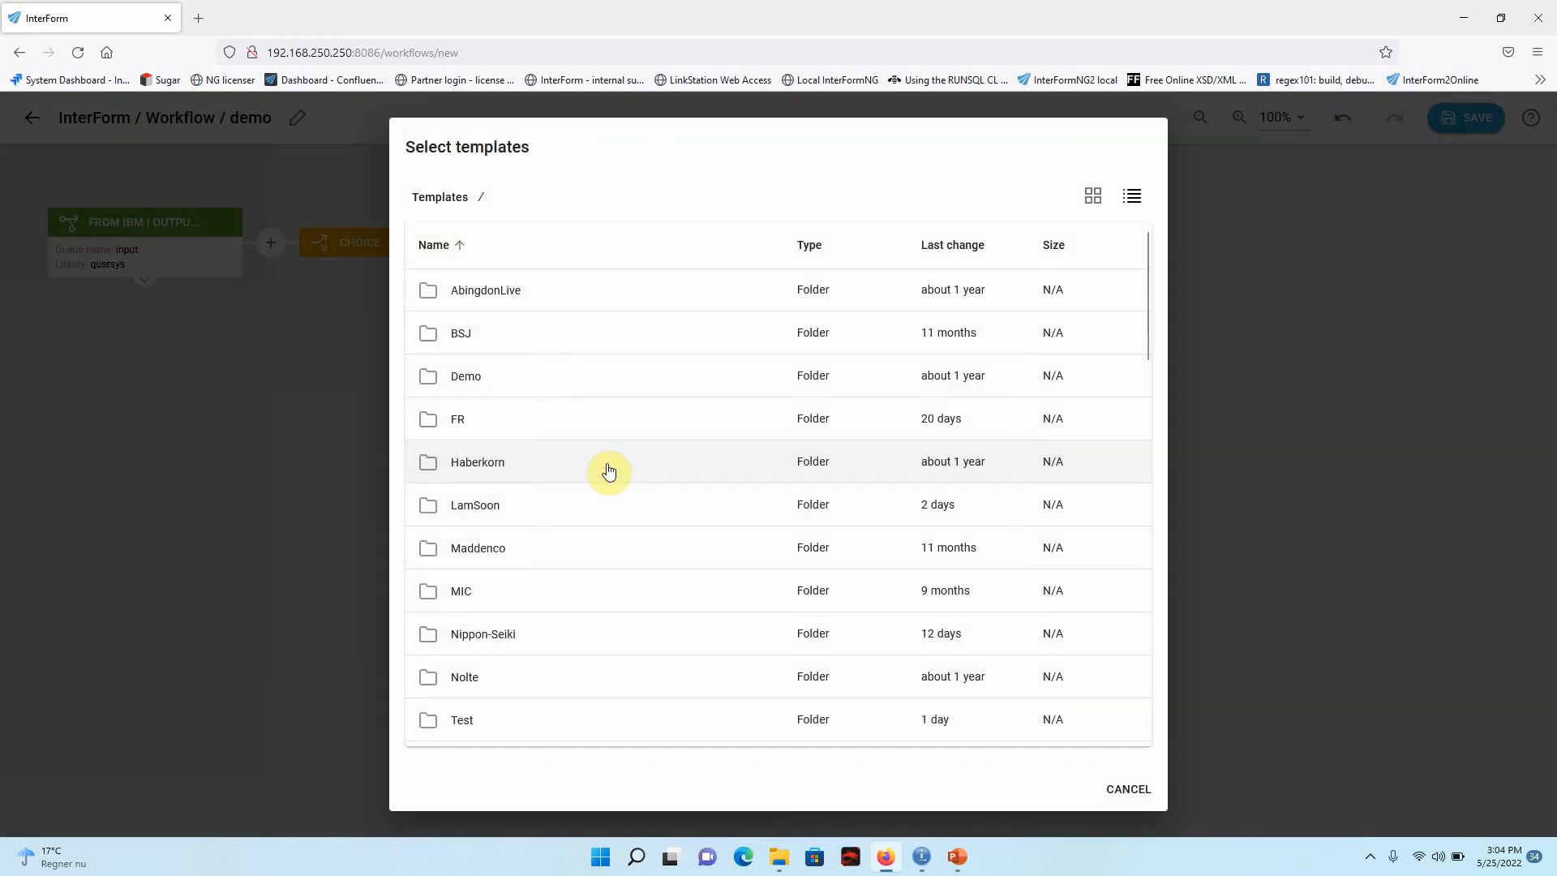
left_click(947, 245)
scroll(545, 462, "down", 3)
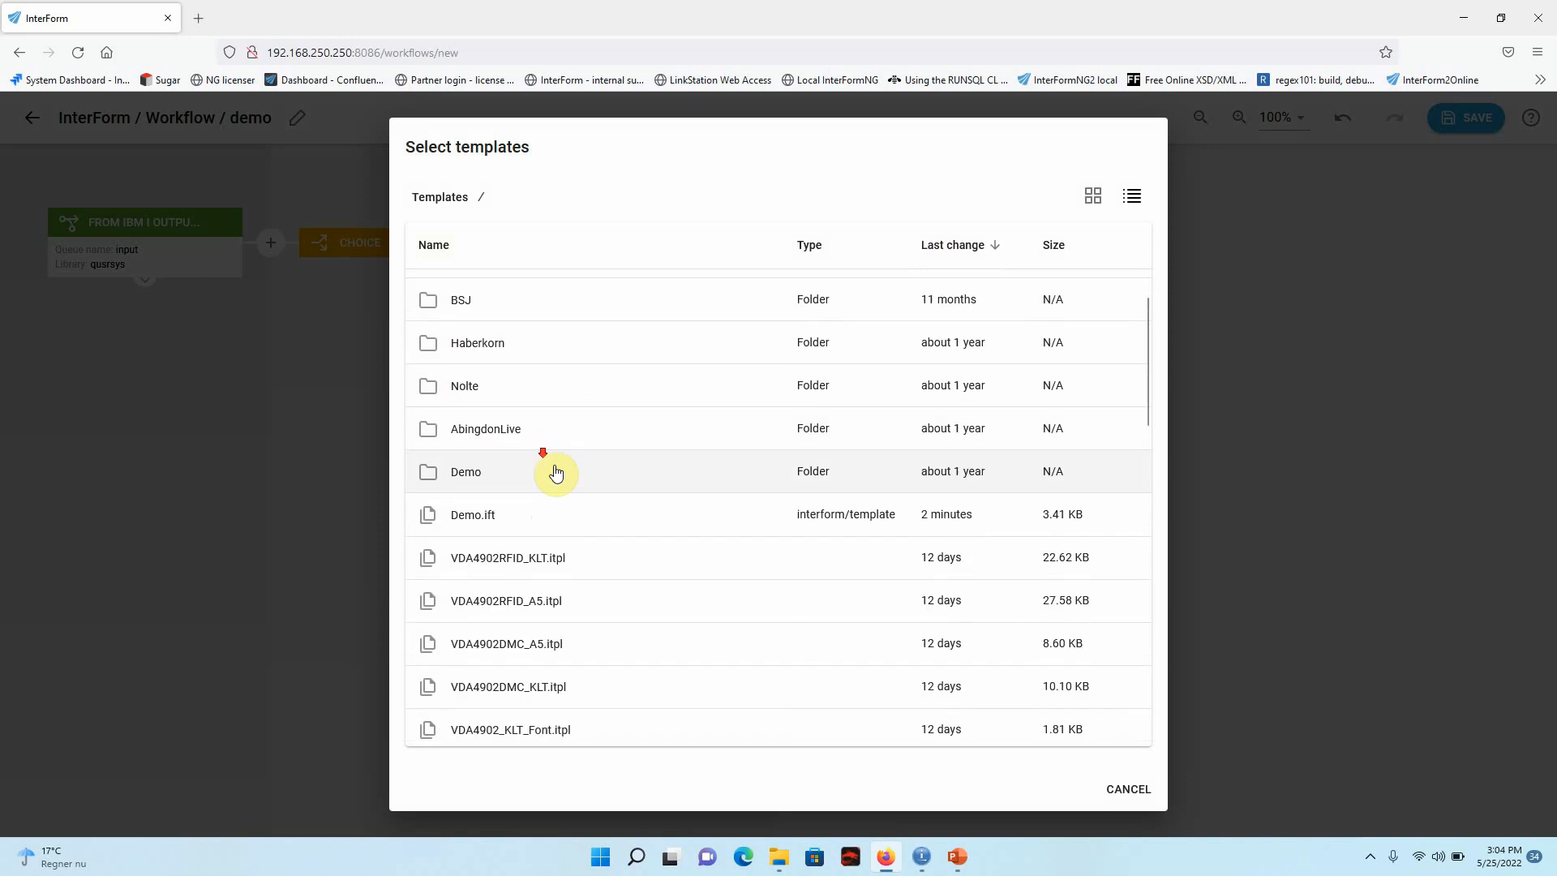
left_click(497, 522)
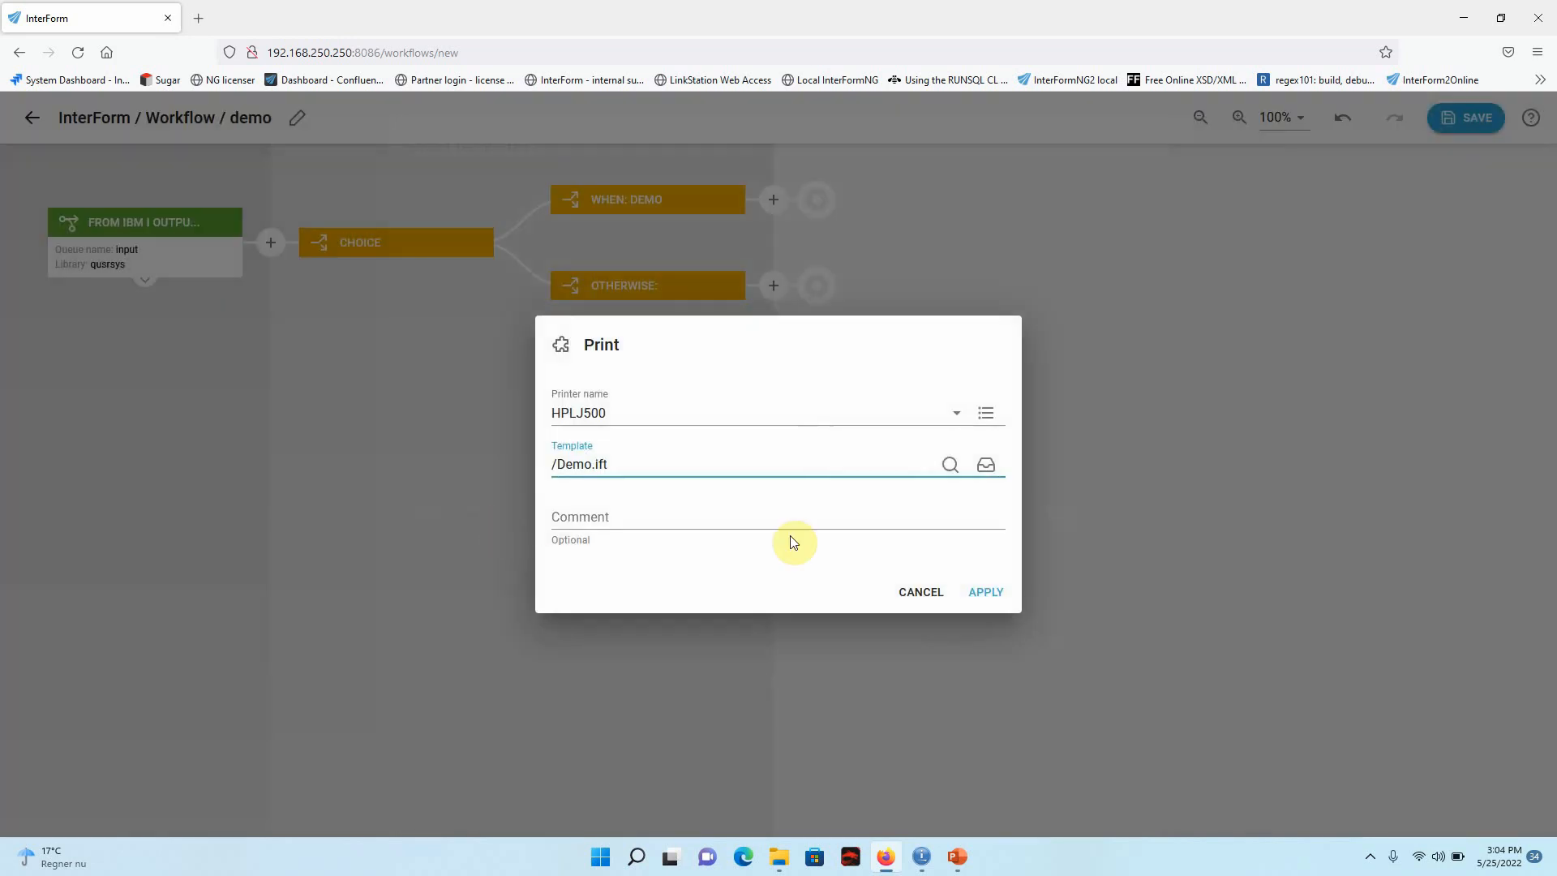
left_click(985, 592)
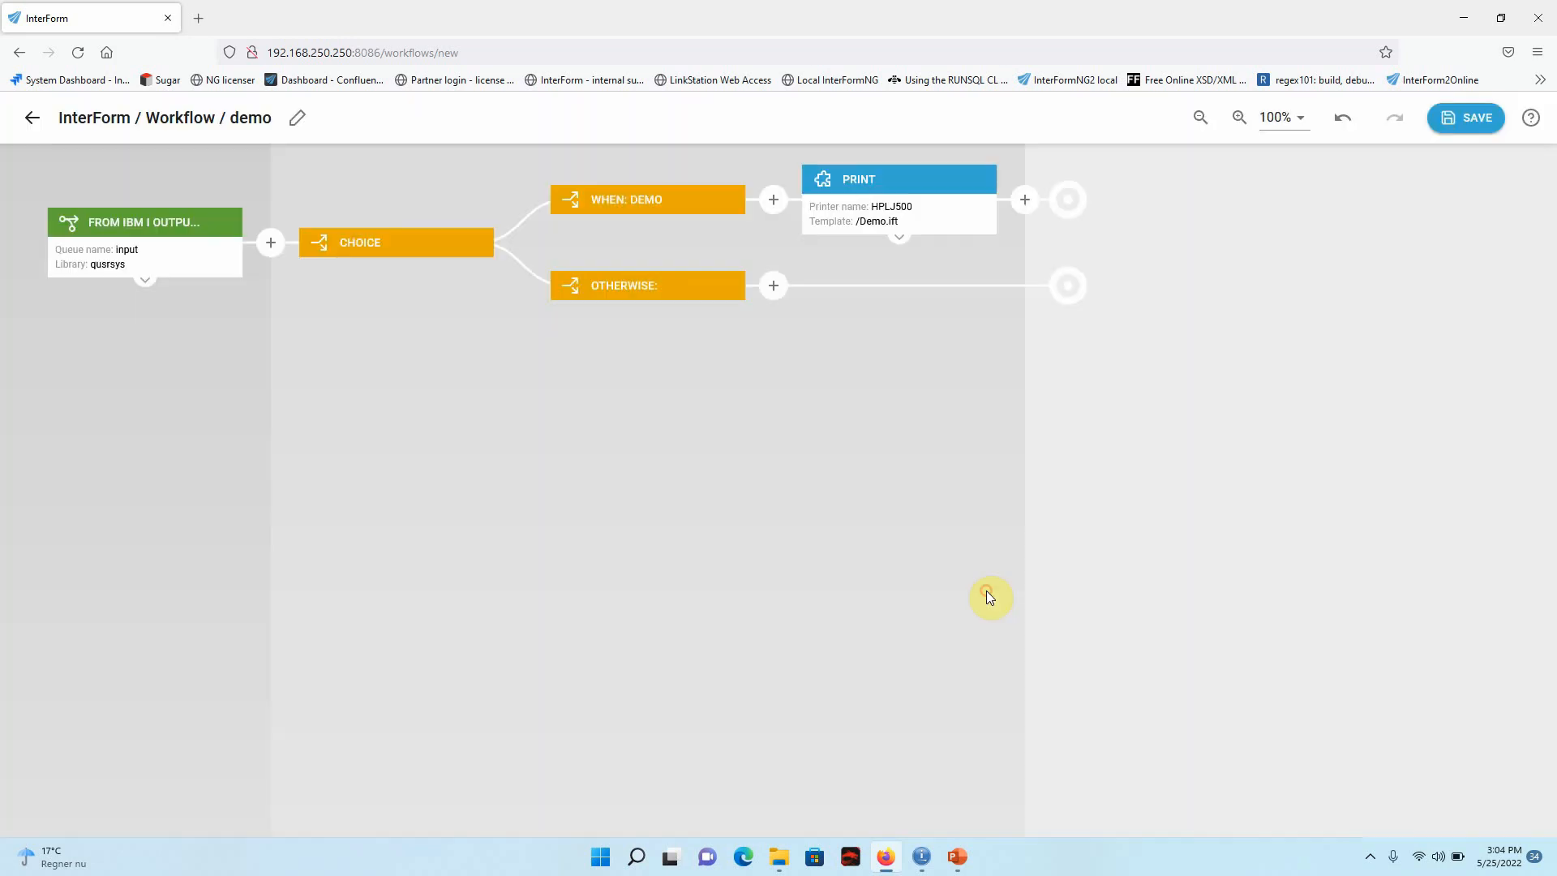
Add a Post-process spooled file component after Print with the operation Hold file, and save the workflow.
left_click(1026, 200)
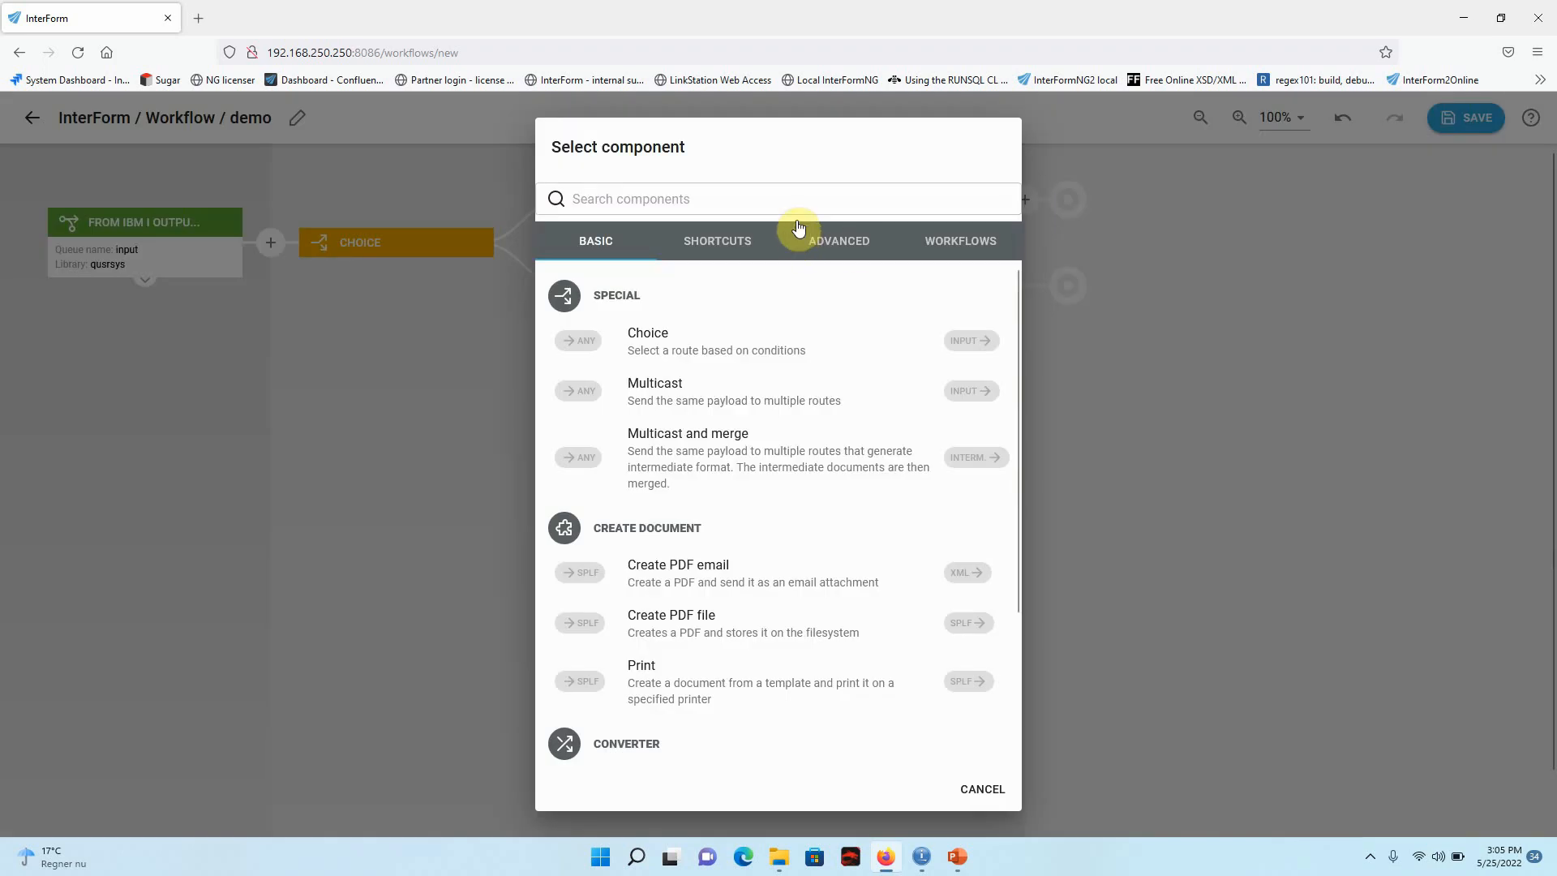
type("spo")
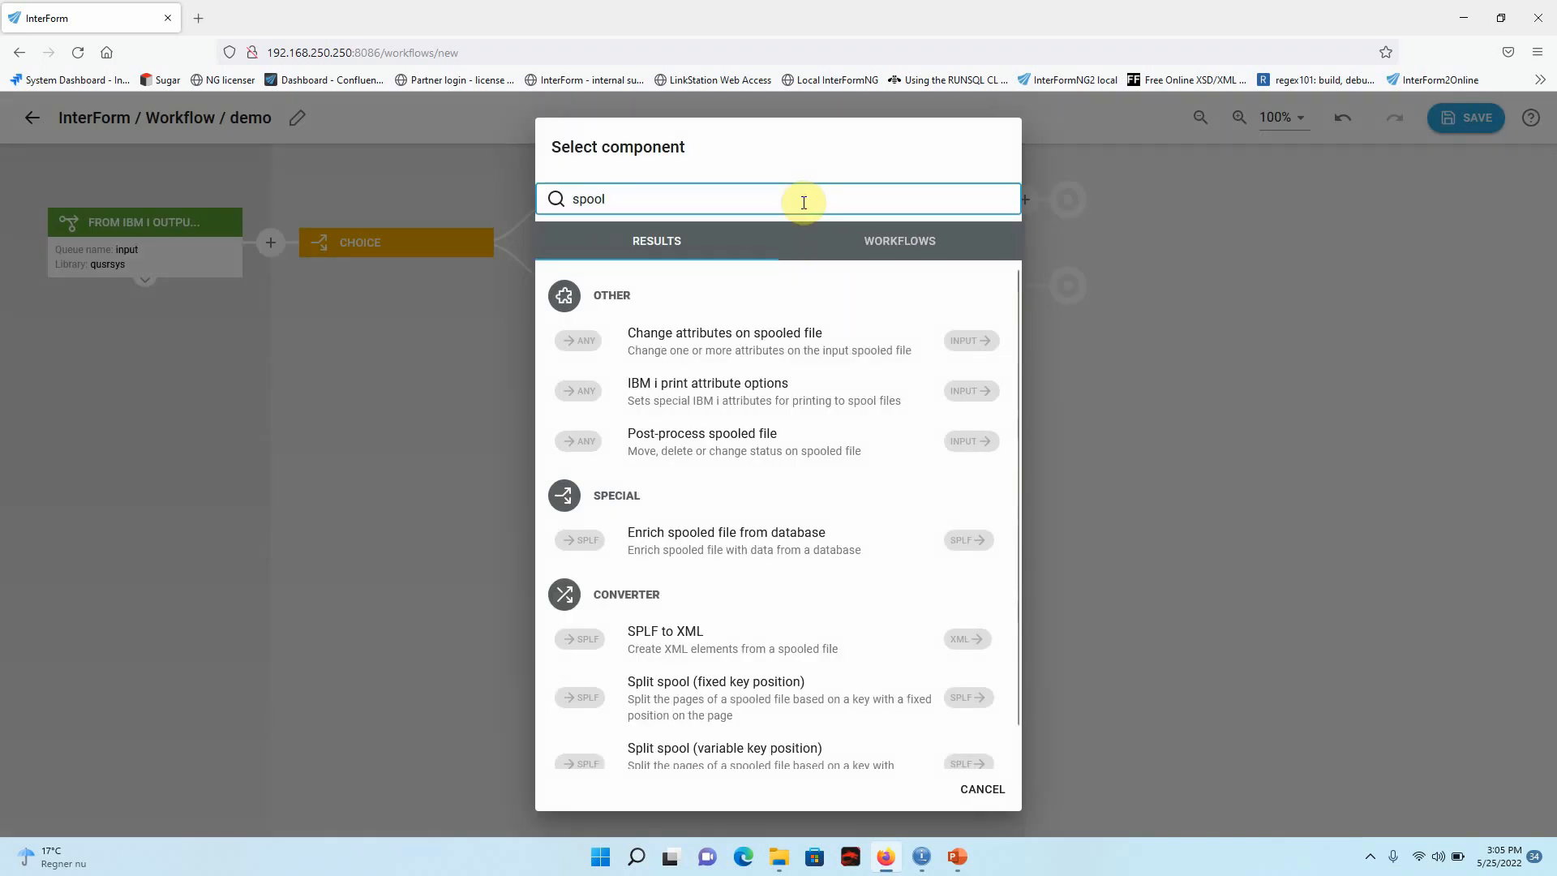
type("ol")
left_click(723, 442)
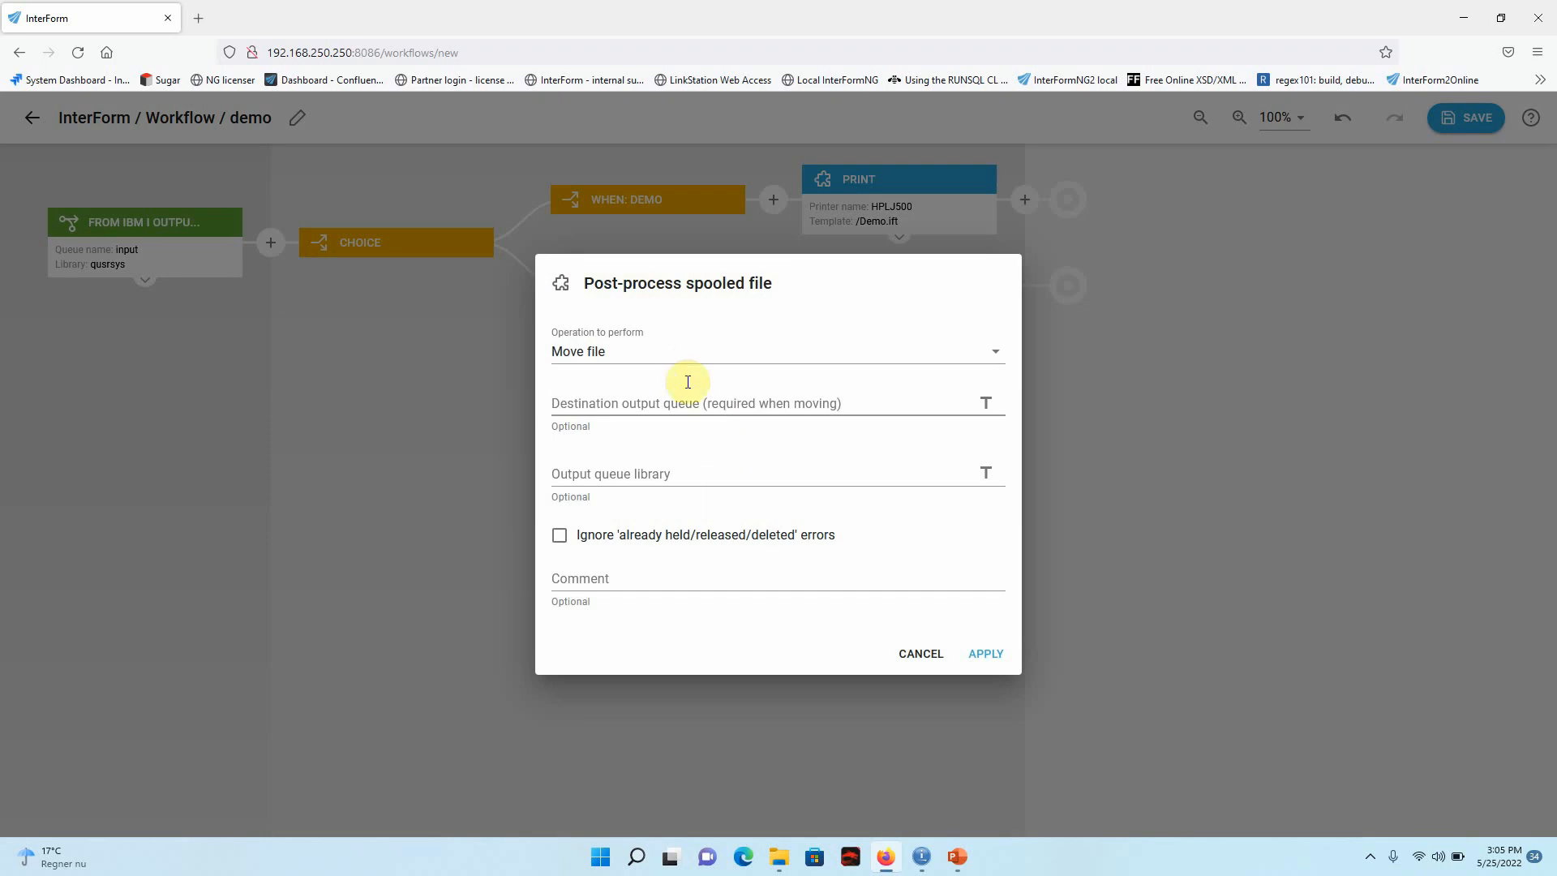
left_click(689, 355)
left_click(598, 377)
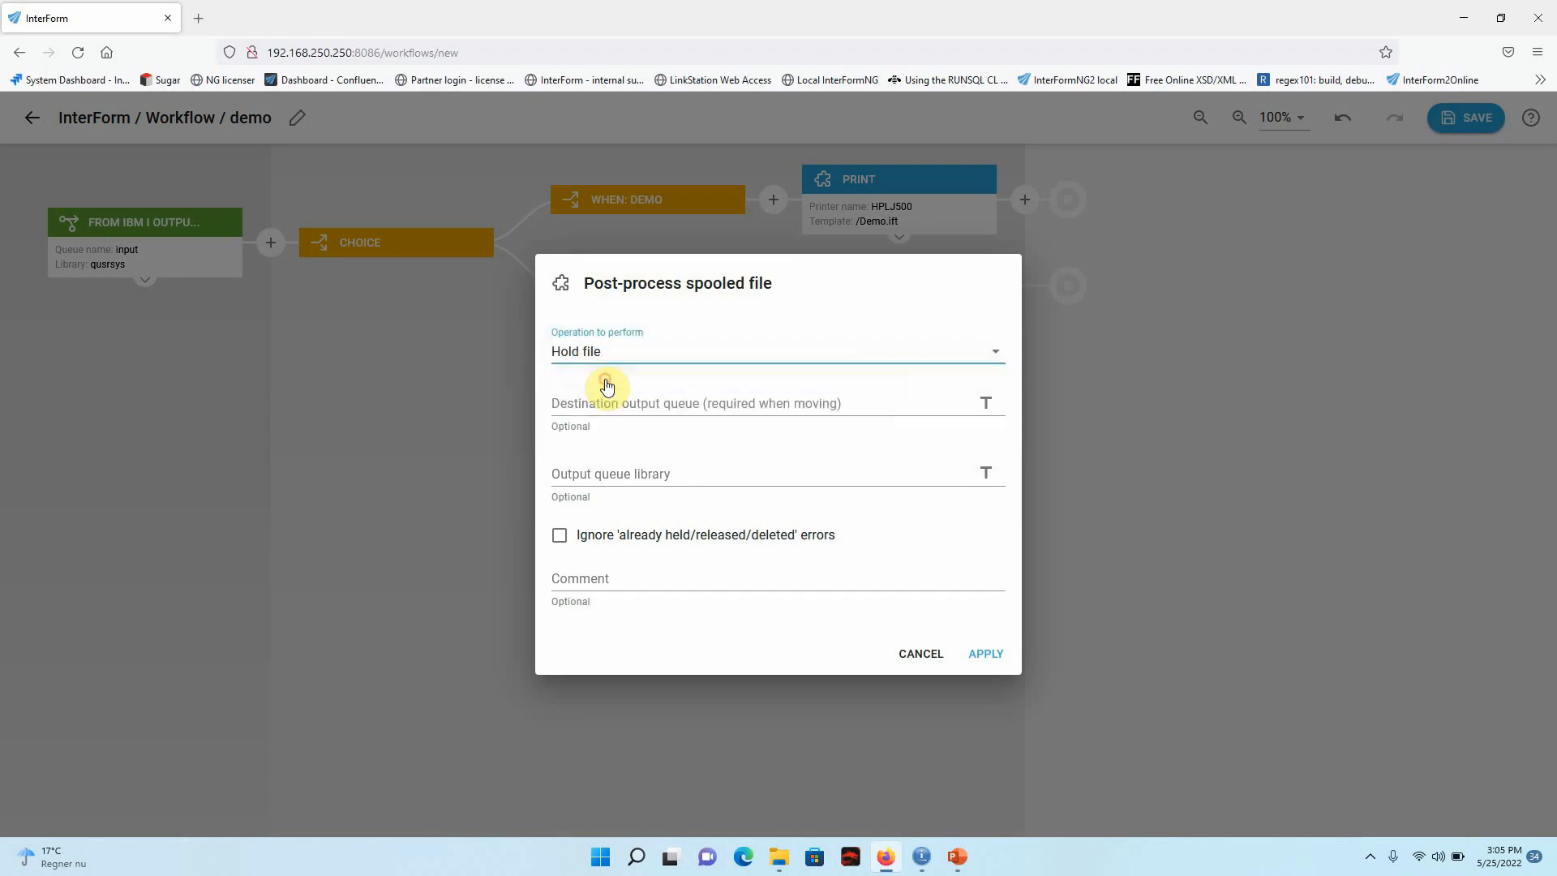
left_click(984, 657)
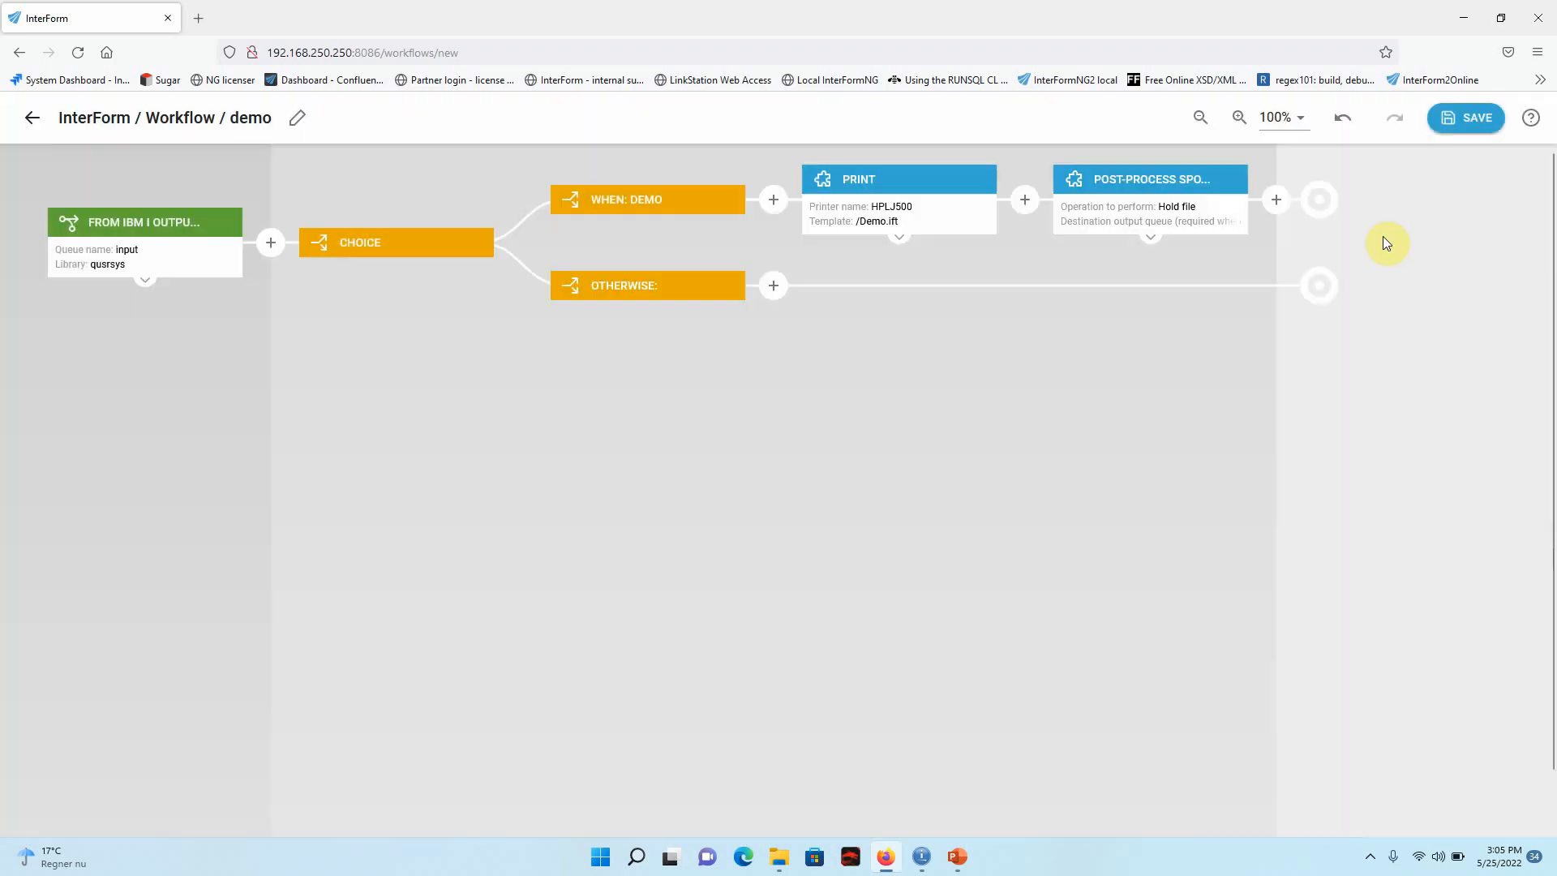
left_click(1480, 121)
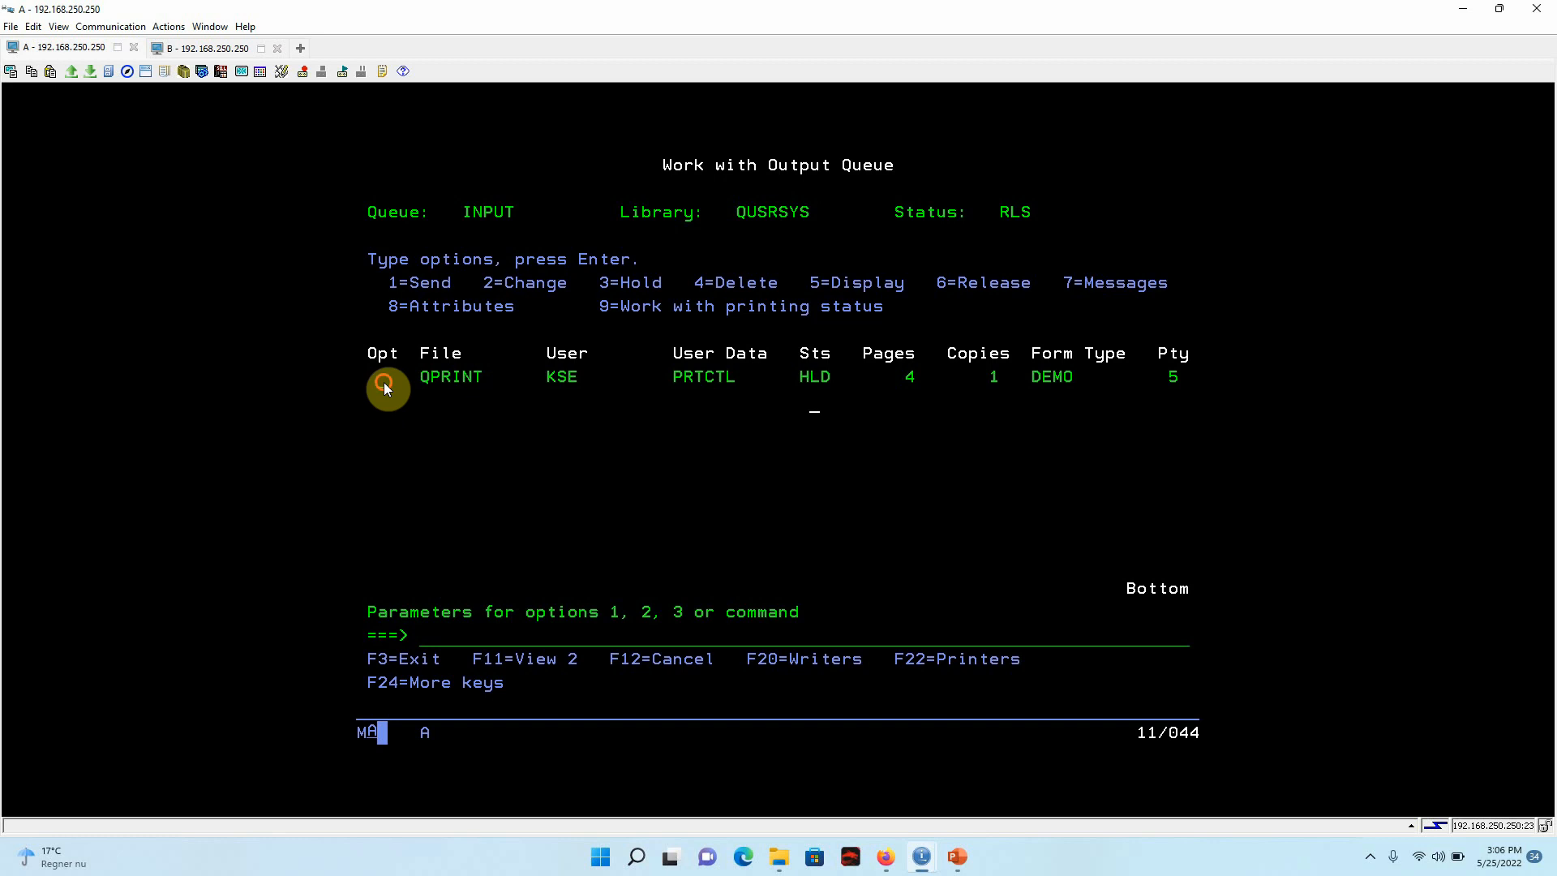
In the IBM i terminal session, release the spooled file QPRINT in output queue INPUT with option 6.
left_click(382, 383)
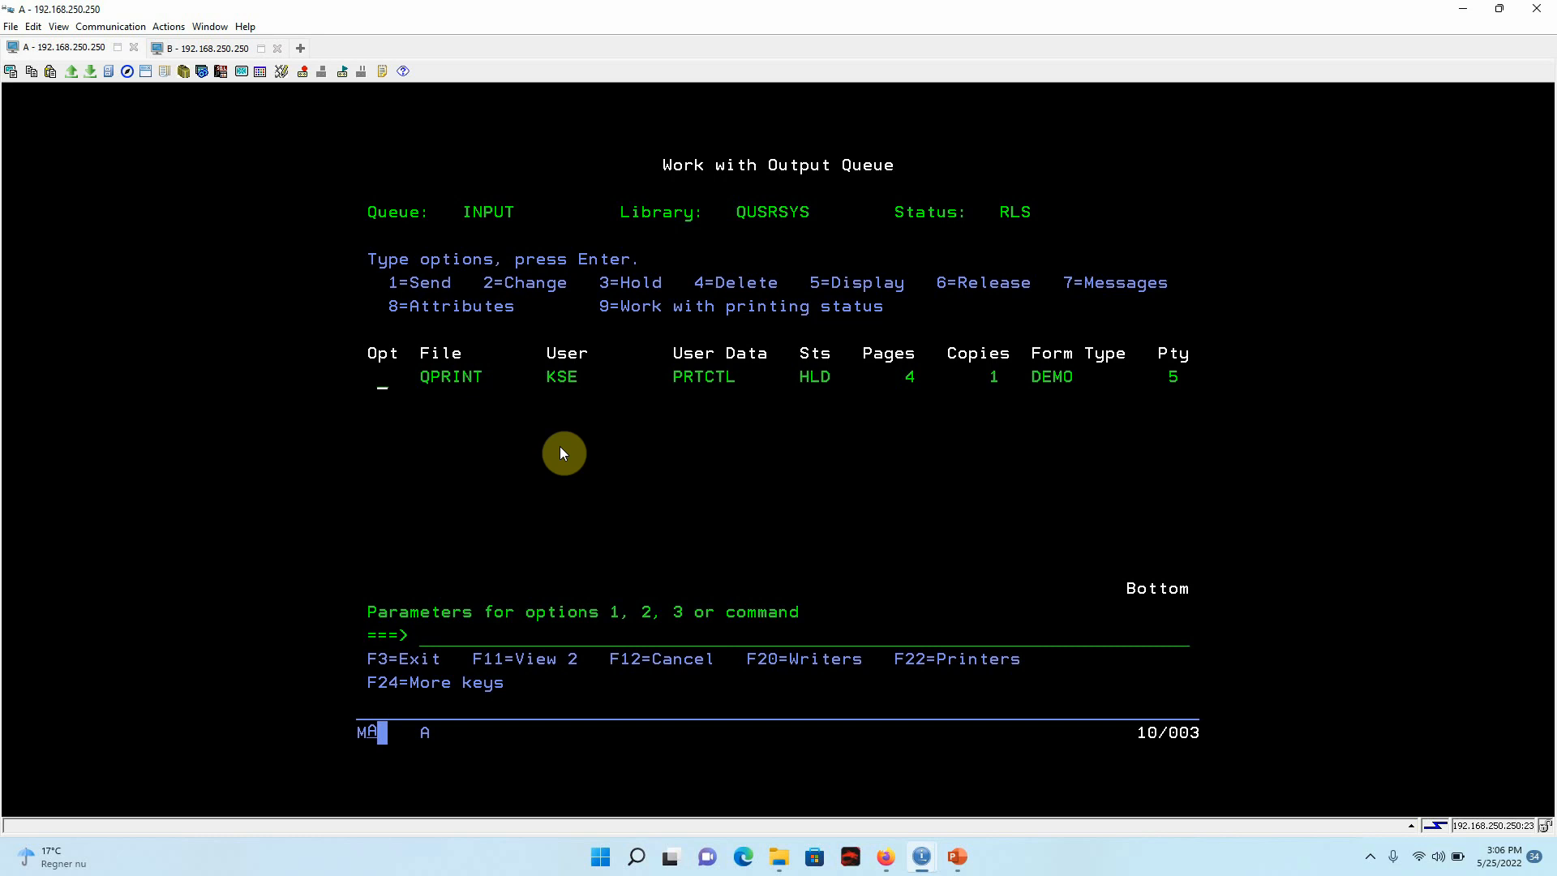
type("6")
key("Return")
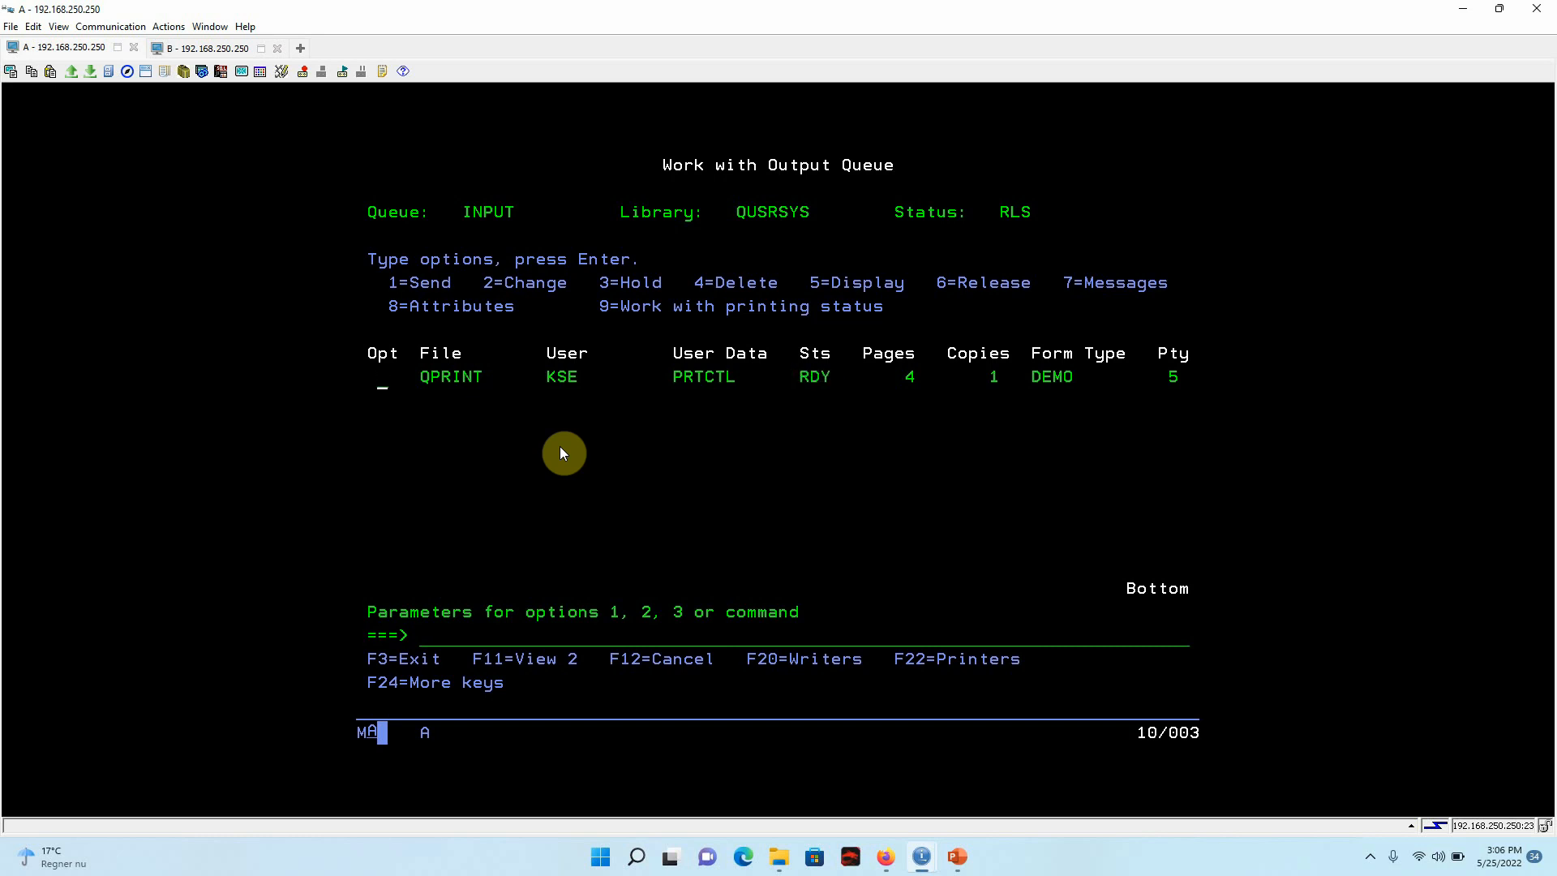